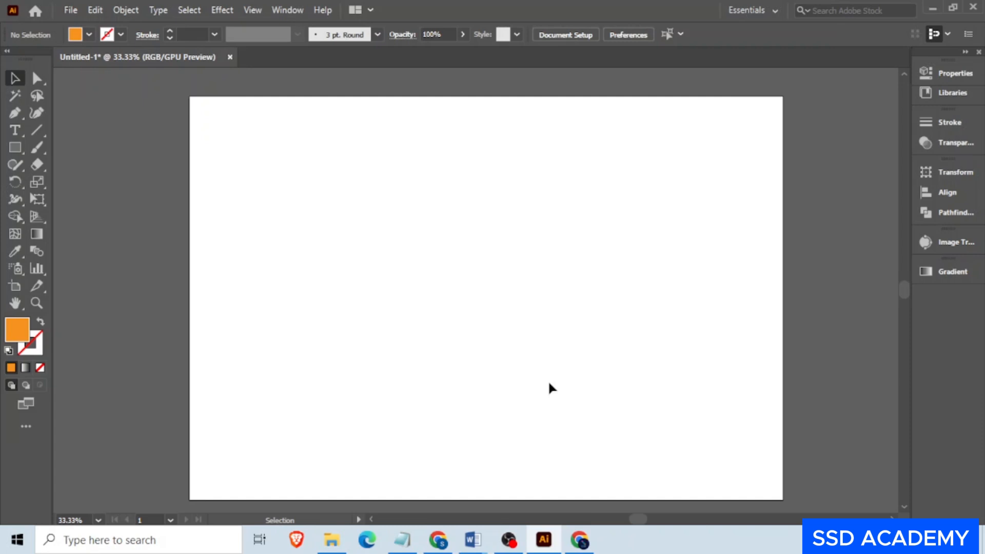
- Draw a closed four-sided orange shape with the Pen tool and move it to the artboard's upper-left corner
click(15, 113)
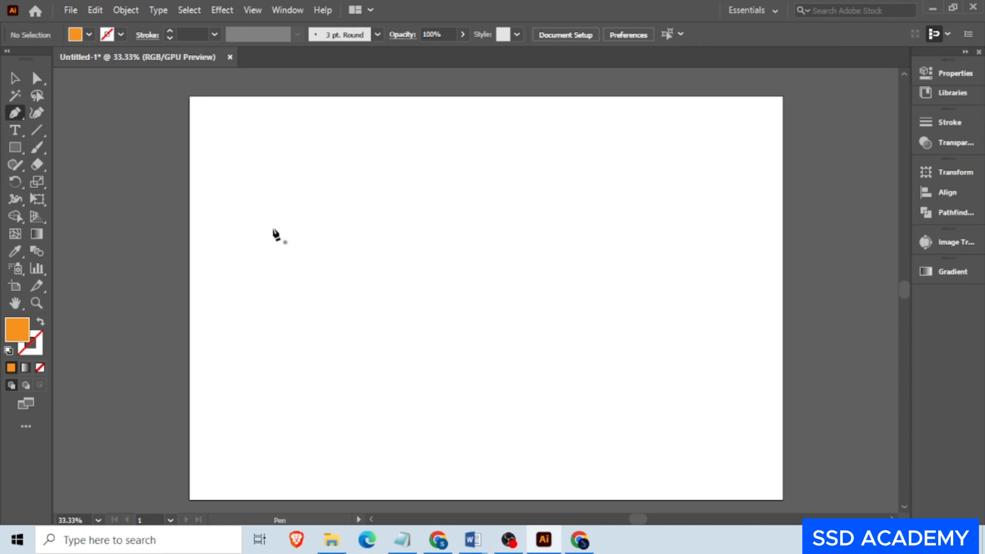
right_click(11, 114)
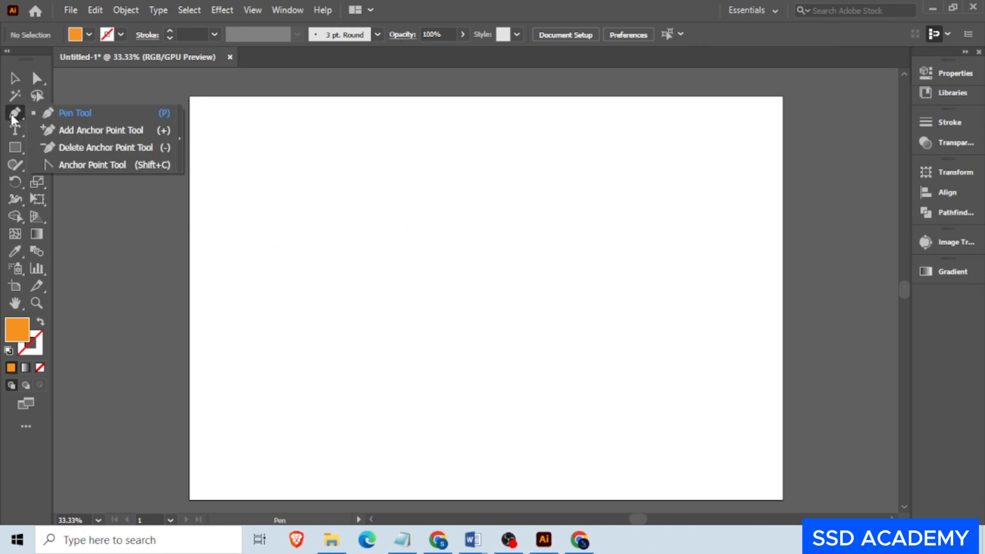
click(74, 115)
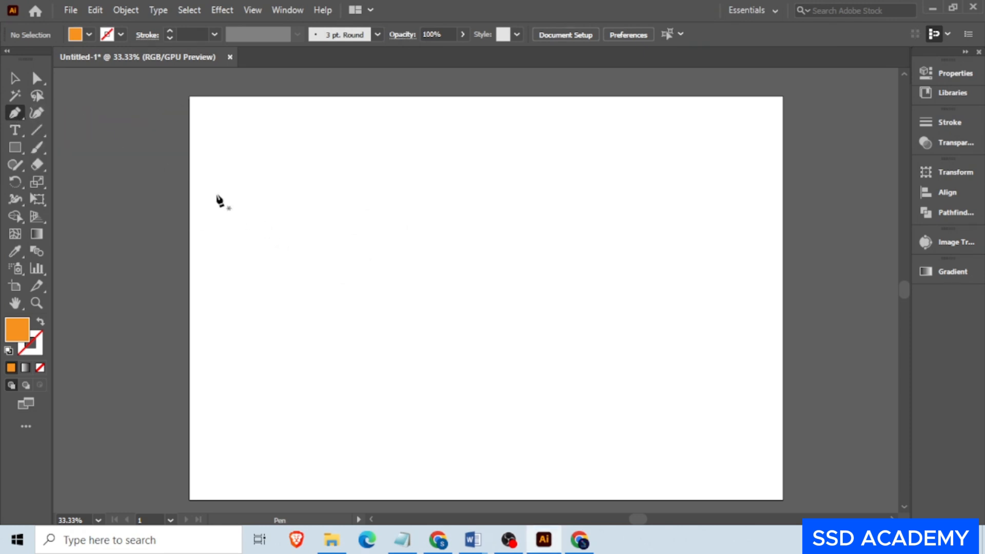
click(278, 242)
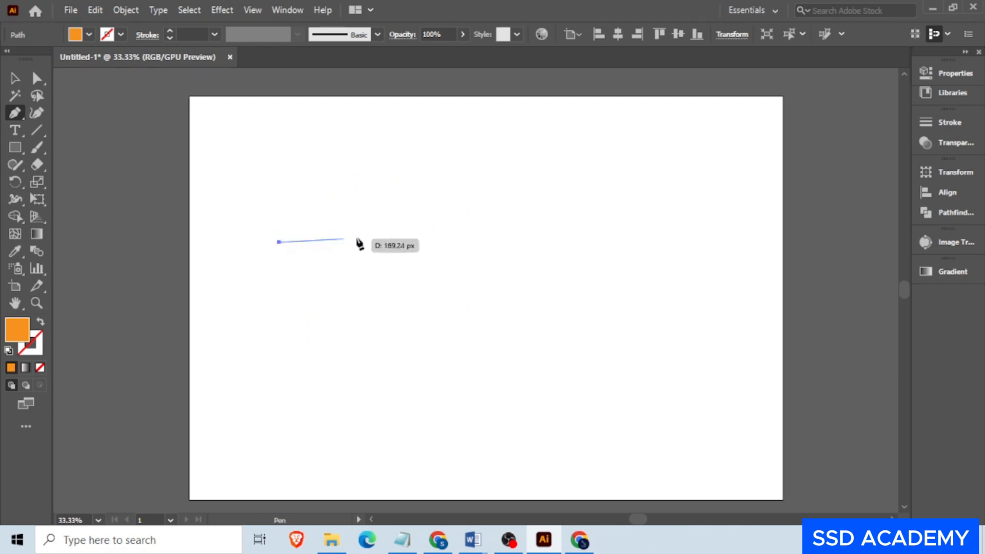
click(486, 242)
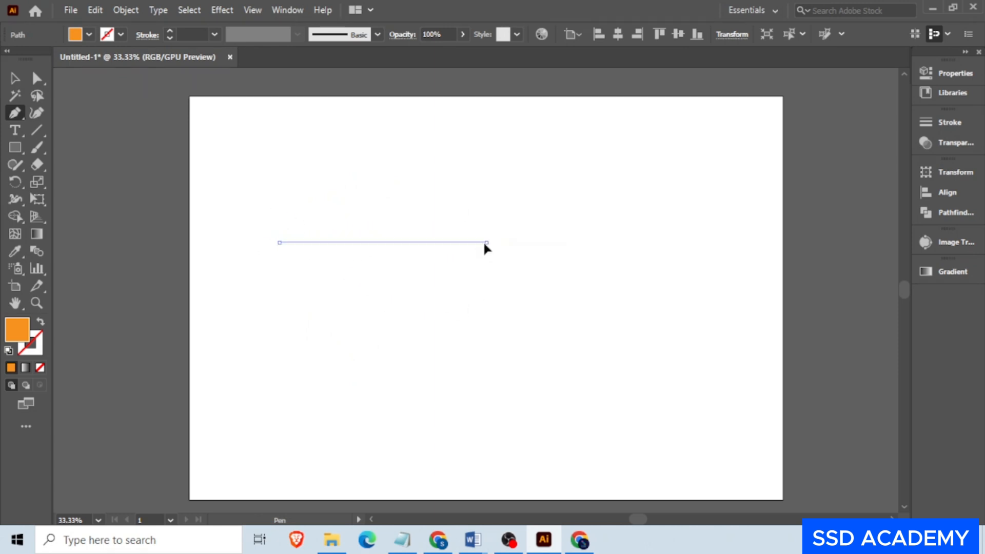
click(486, 380)
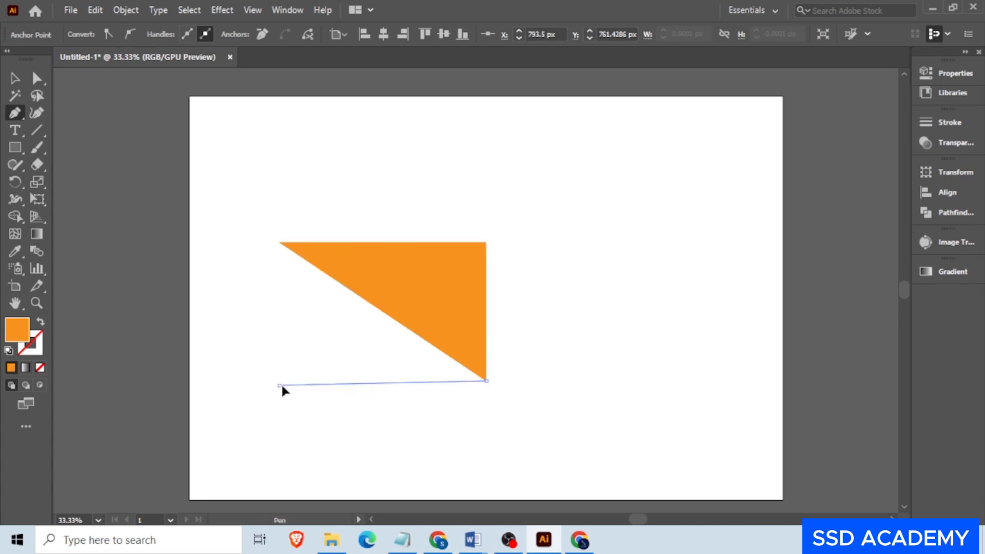
click(278, 384)
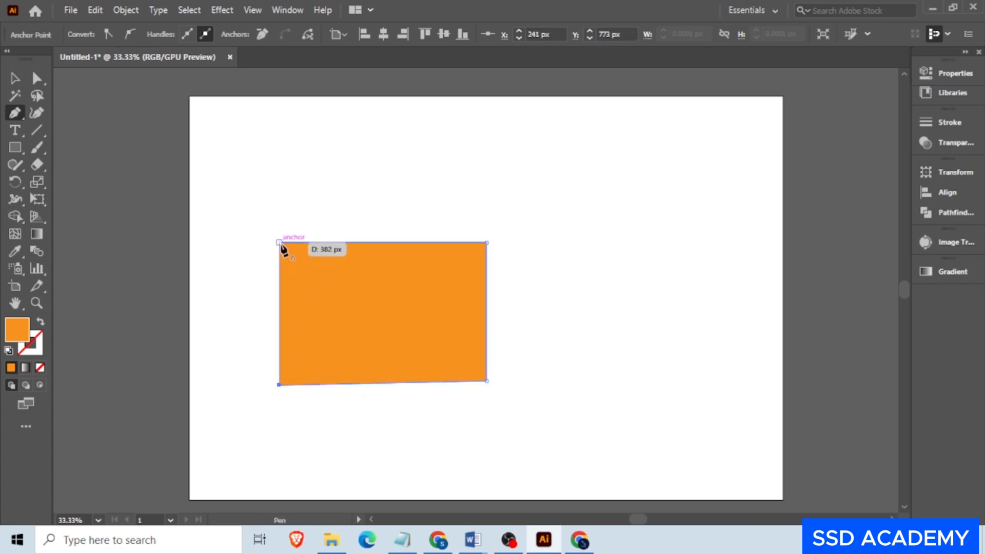
click(280, 243)
click(14, 78)
drag(318, 274, 279, 190)
- Draw a closed irregular nine-point polygon with the Pen tool and move it below the first shape, overlapping the artboard's left edge
key(p)
click(449, 342)
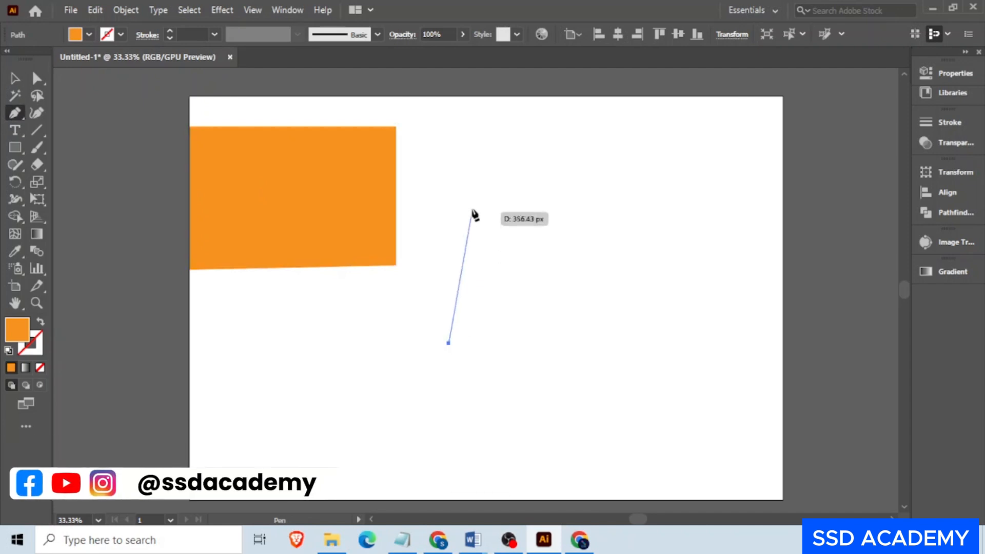
click(503, 202)
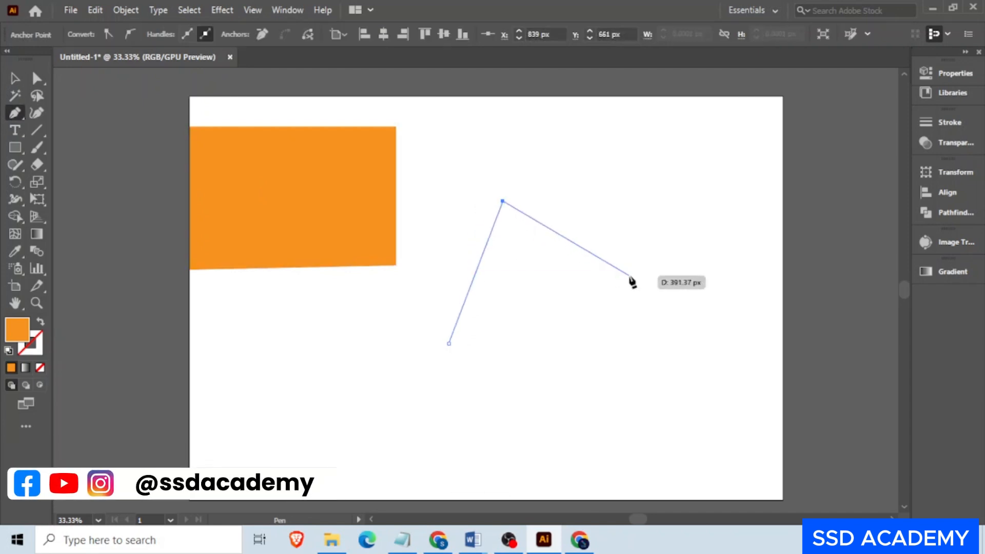
click(630, 276)
click(563, 348)
click(619, 424)
click(486, 434)
click(359, 406)
click(344, 360)
click(388, 323)
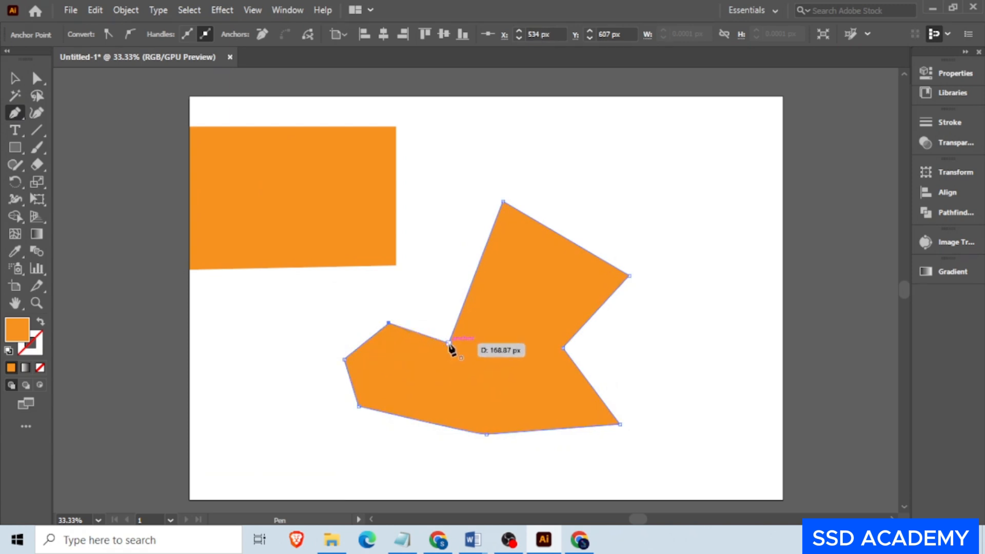
click(450, 343)
click(16, 79)
drag(472, 282, 218, 344)
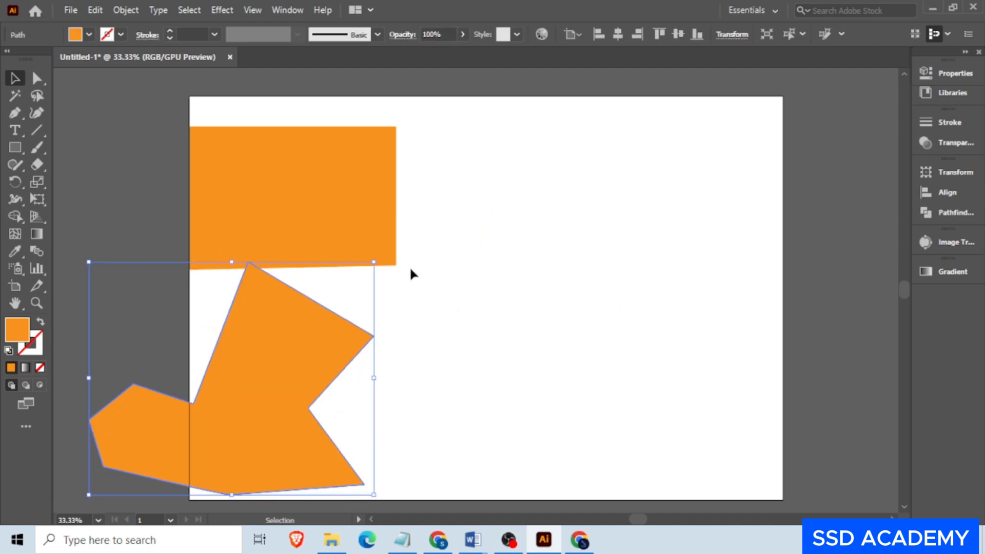
- Draw an open four-sided path with the Pen tool on the artboard's right half, leaving a gap at its upper-left corner, and shift it slightly
click(15, 113)
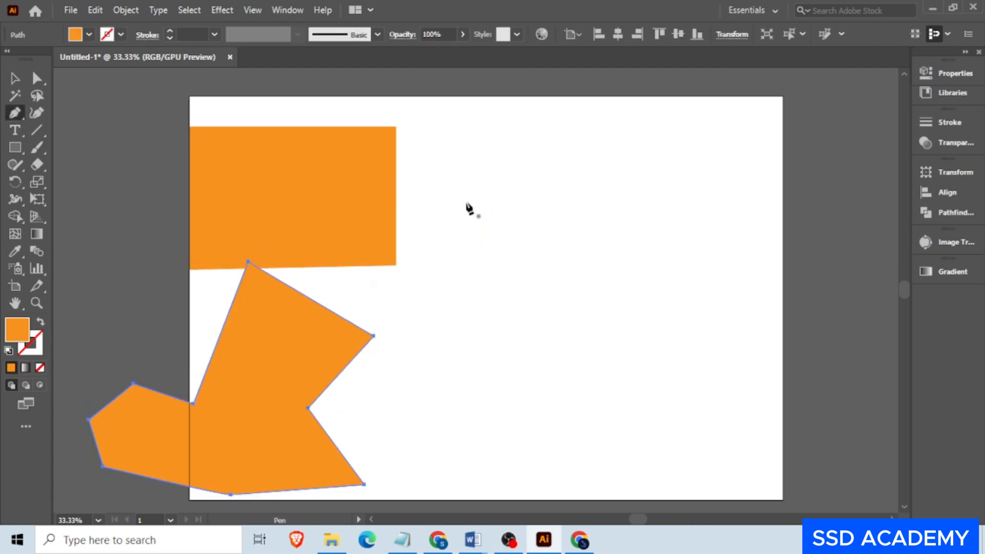
click(493, 198)
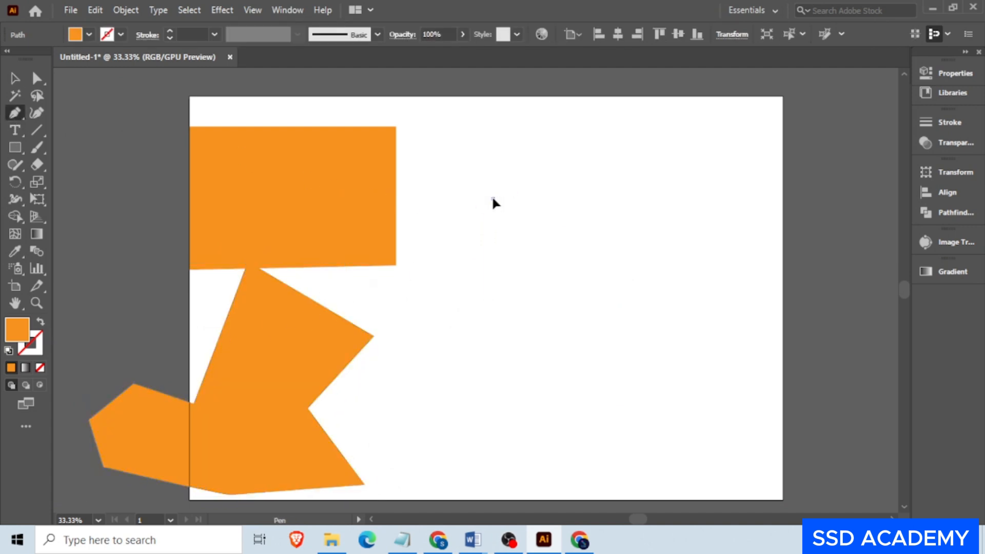
click(655, 199)
click(655, 321)
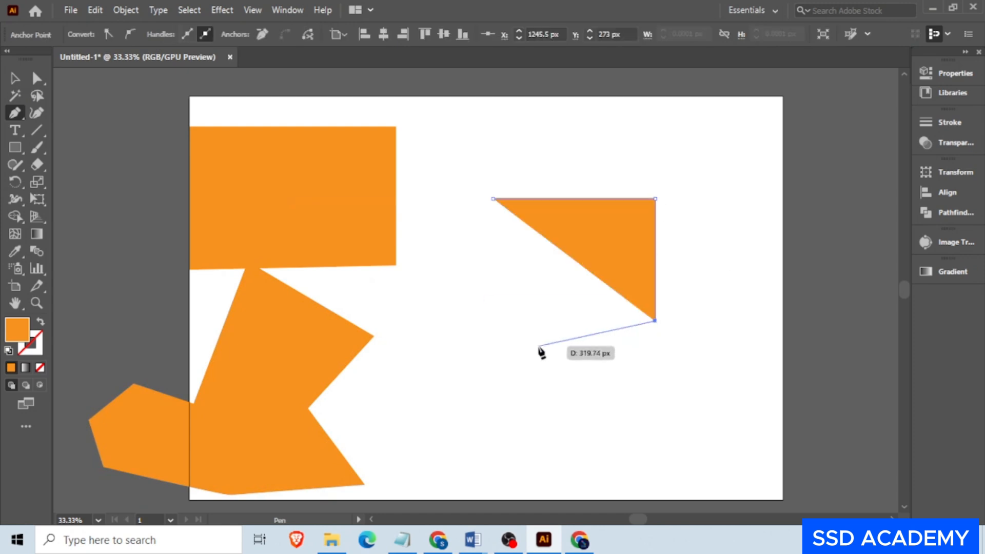
click(508, 321)
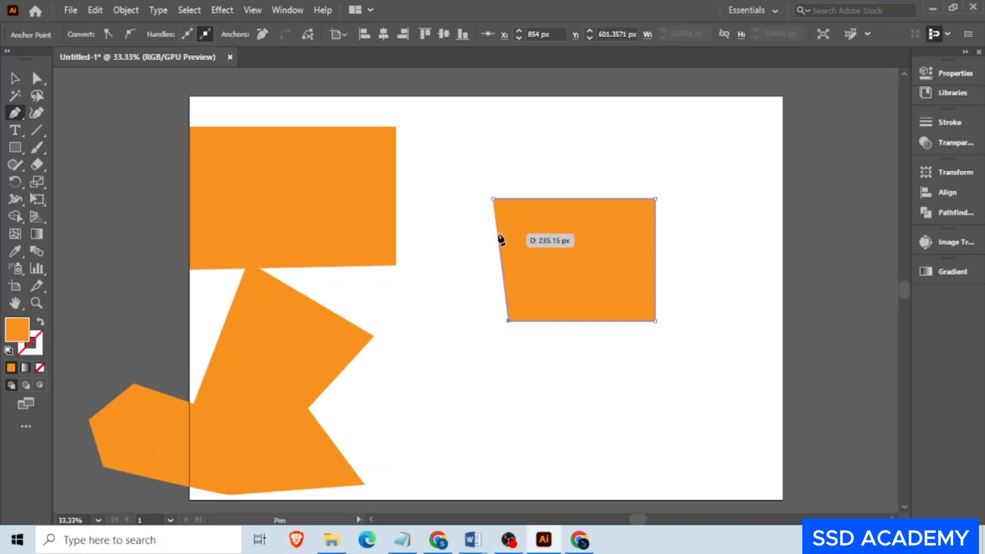
click(15, 79)
mouse_move(577, 236)
mouse_down()
mouse_move(534, 237)
mouse_move(552, 198)
mouse_move(590, 242)
mouse_up()
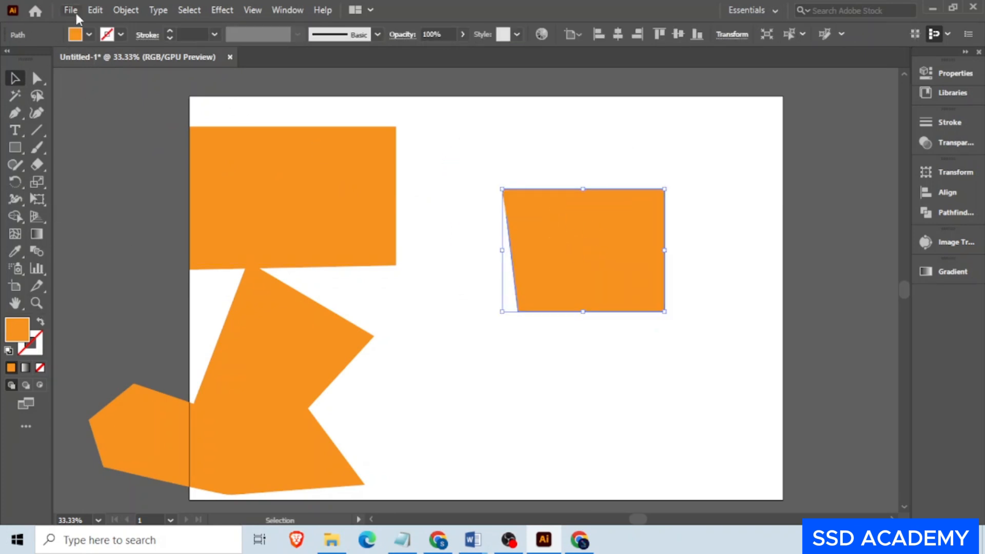
- Swap the fill and stroke of the open path, giving it an orange outline and no fill
click(89, 35)
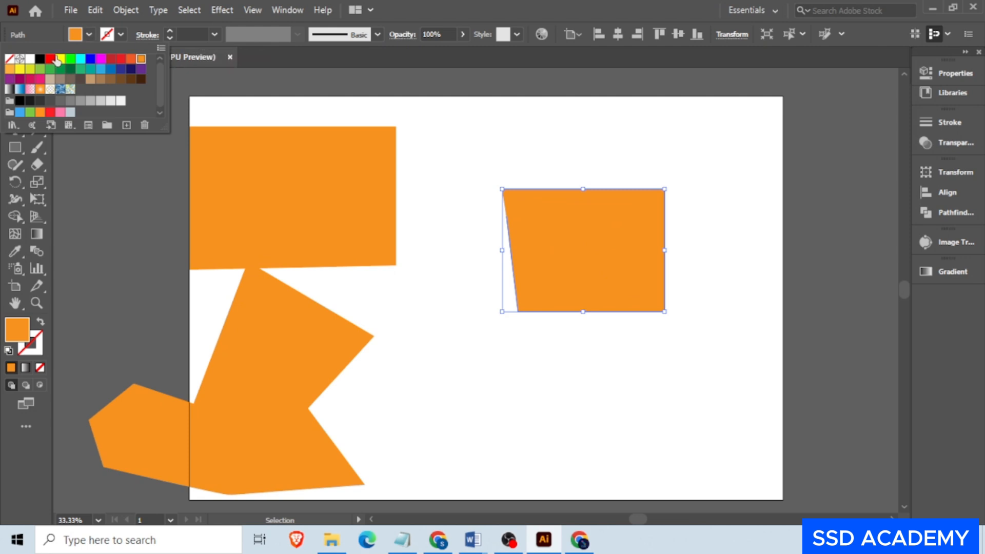
click(84, 33)
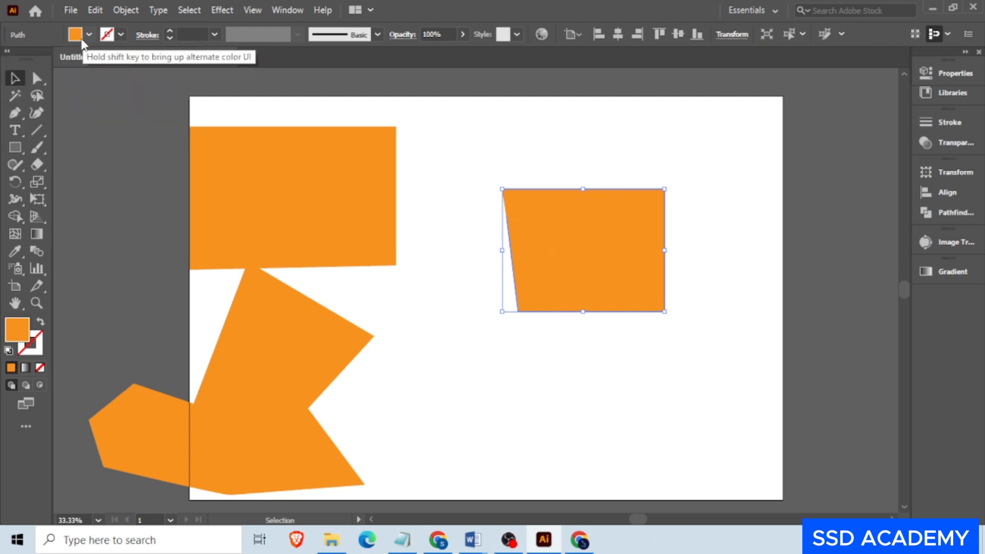
click(41, 325)
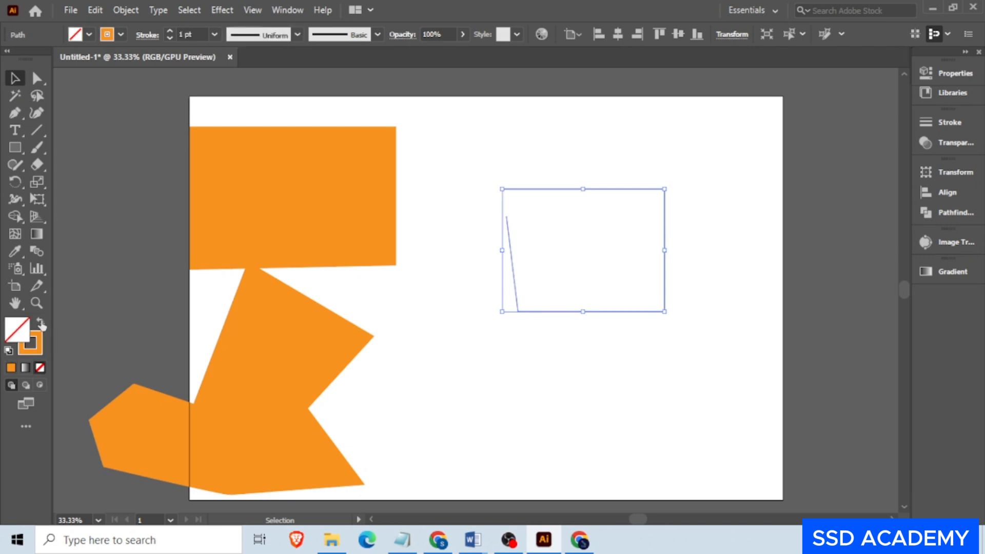
click(682, 270)
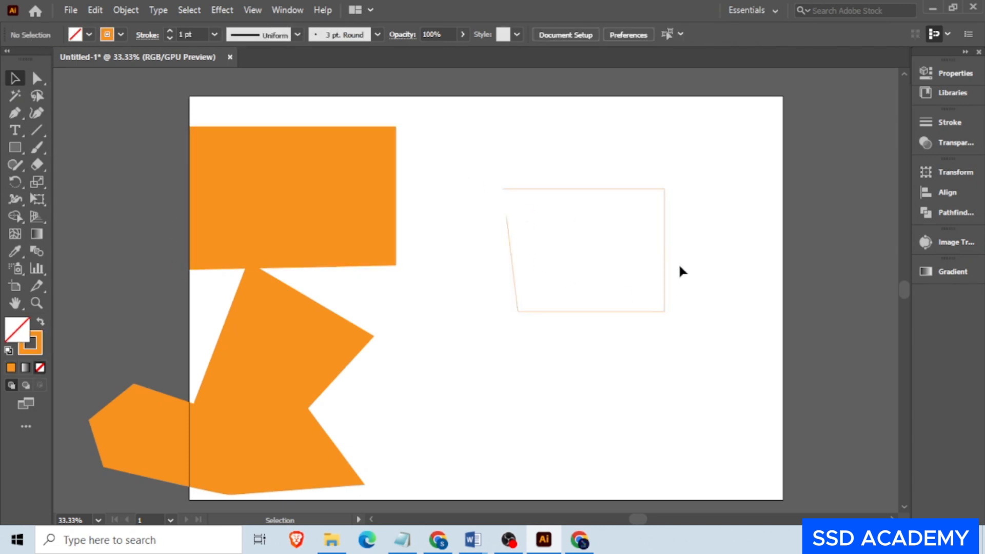
- Set the open path's stroke weight to 14 pt
click(596, 190)
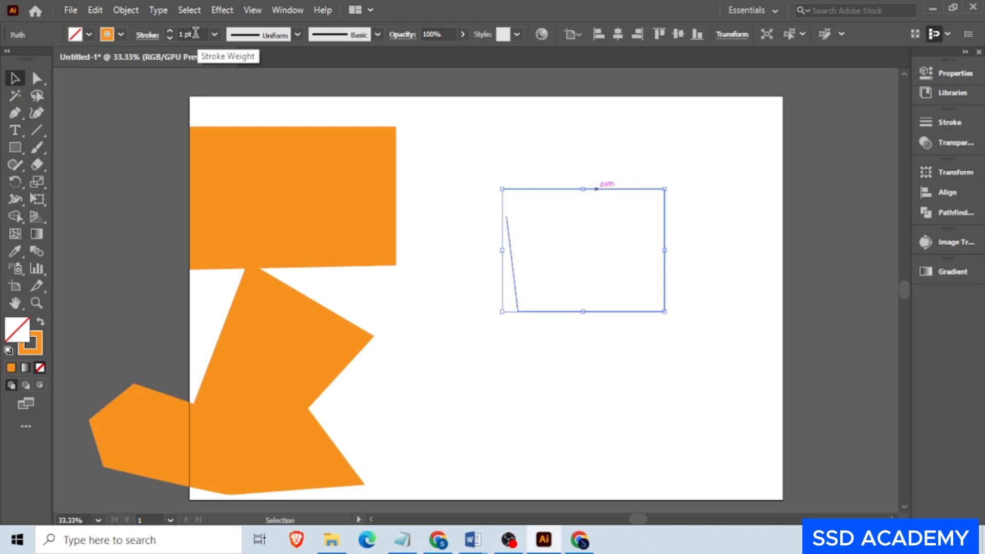
click(196, 34)
text(14)
key(Return)
click(590, 168)
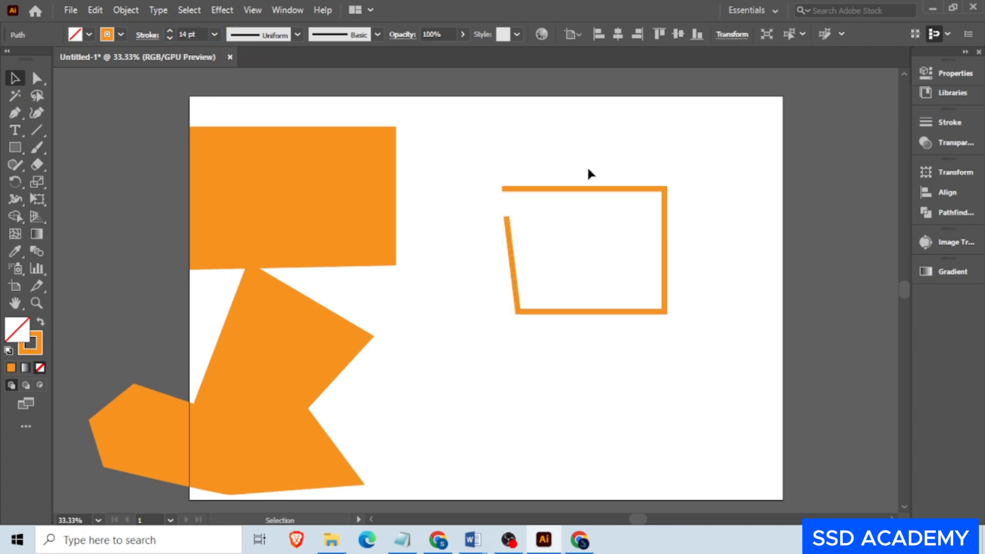
click(665, 204)
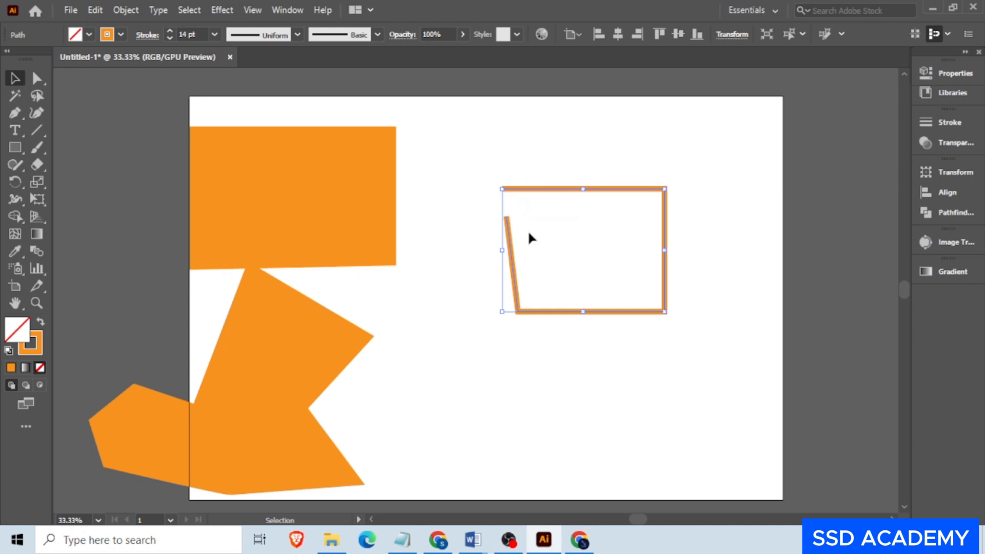
- Draw a closed four-sided outline below the open path with the Pen tool, undoing the misplaced closing point and closing it on its starting anchor
scroll(530, 237, down, 1)
scroll(567, 304, down, 4)
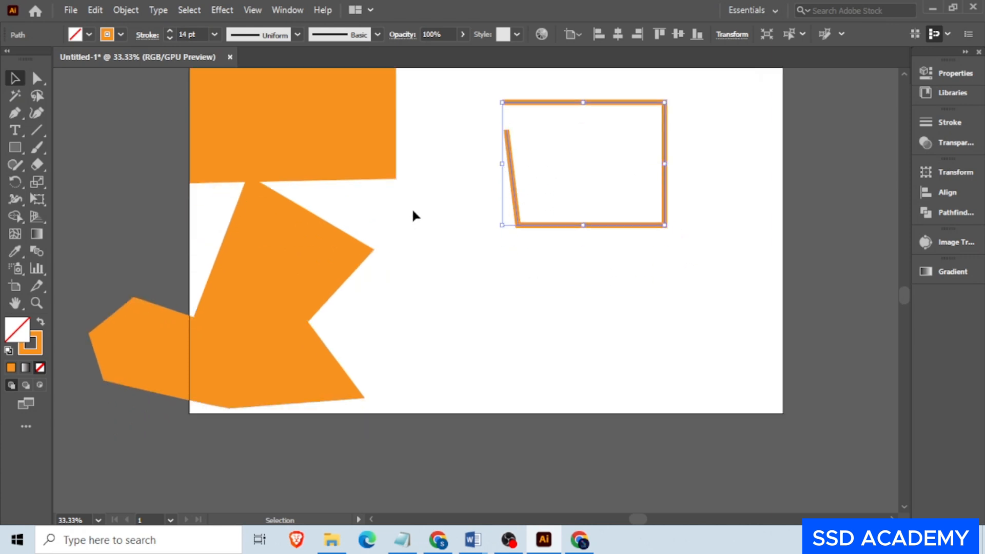
click(15, 113)
click(489, 263)
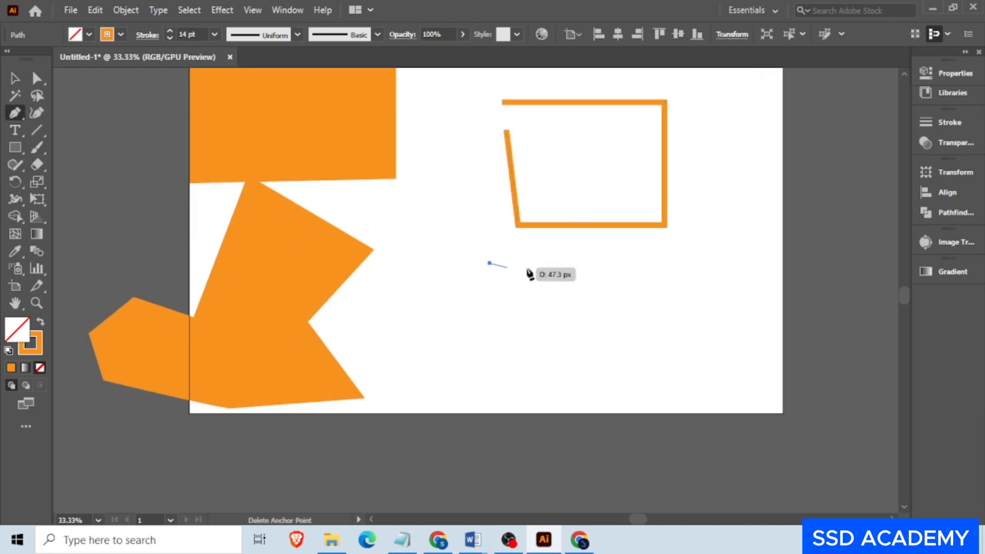
click(683, 261)
click(682, 367)
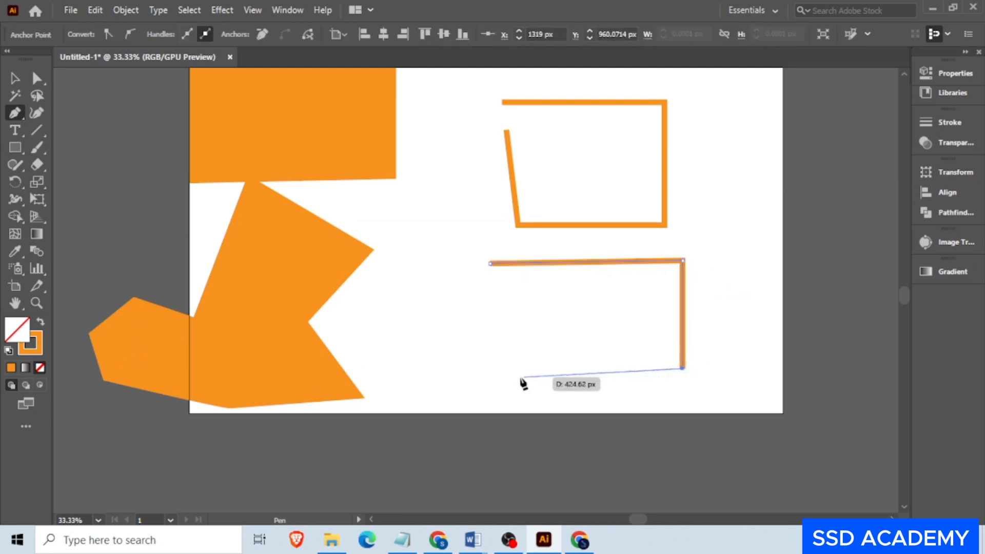
click(489, 362)
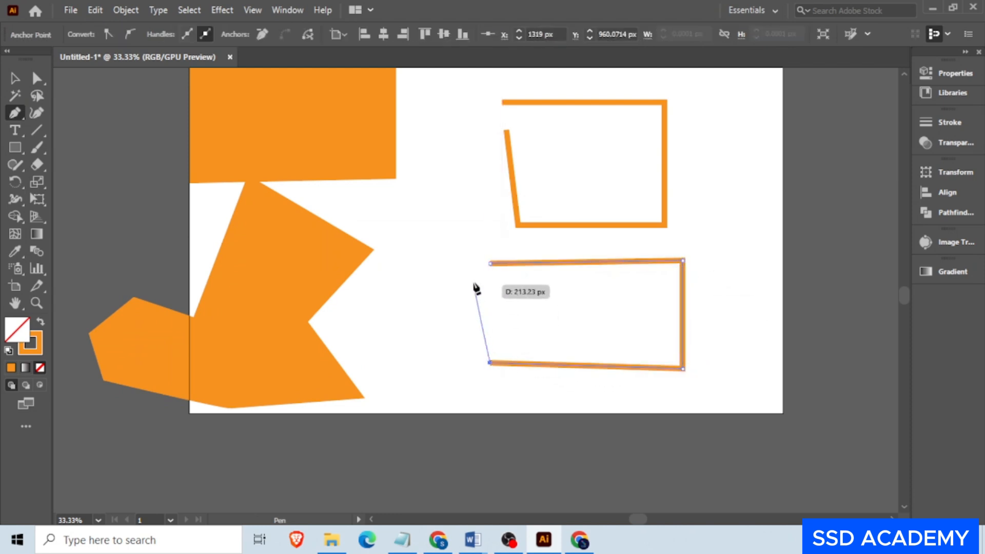
click(490, 261)
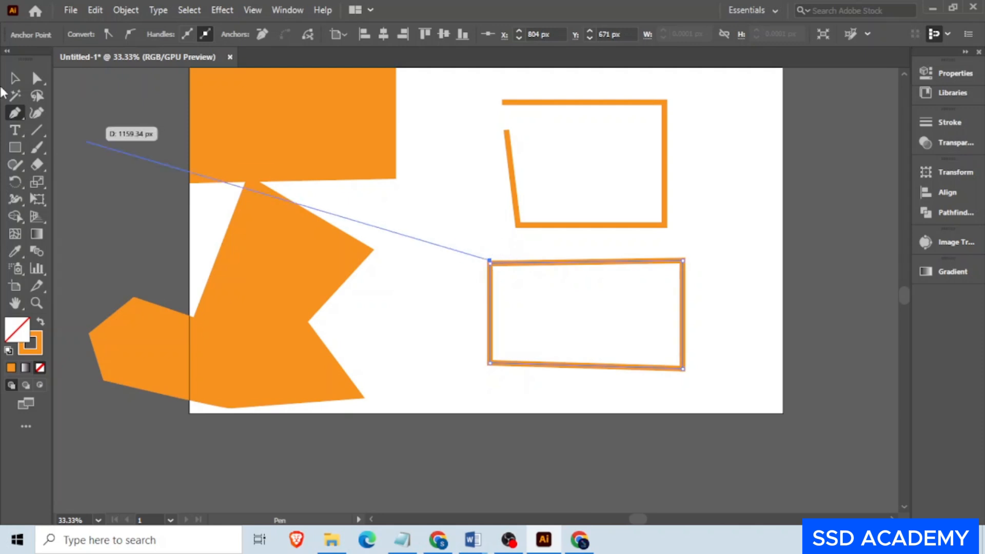
key(ctrl+z)
click(490, 263)
- Move the new closed outline slightly left and swap its fill and stroke, giving it an orange fill and no outline
click(15, 78)
drag(623, 261, 574, 270)
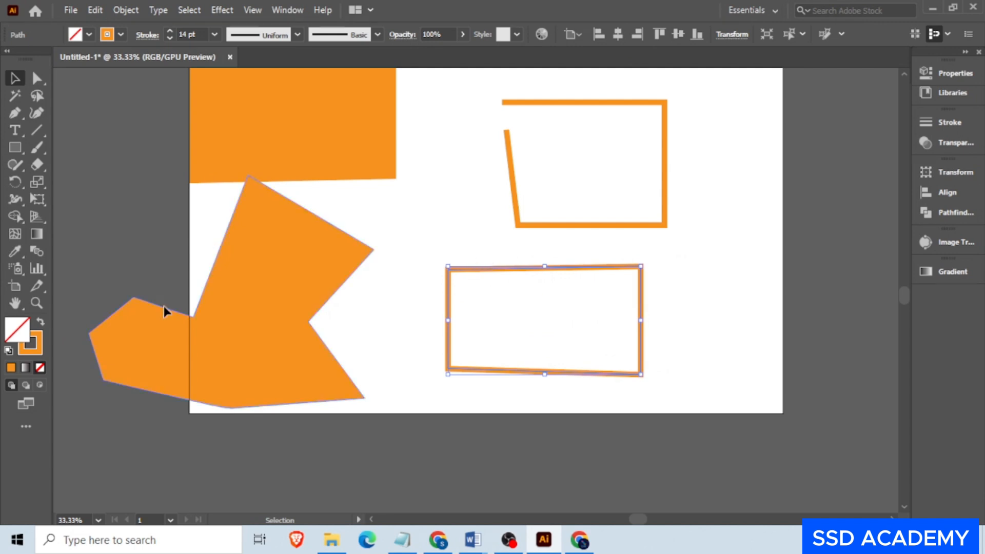
click(41, 323)
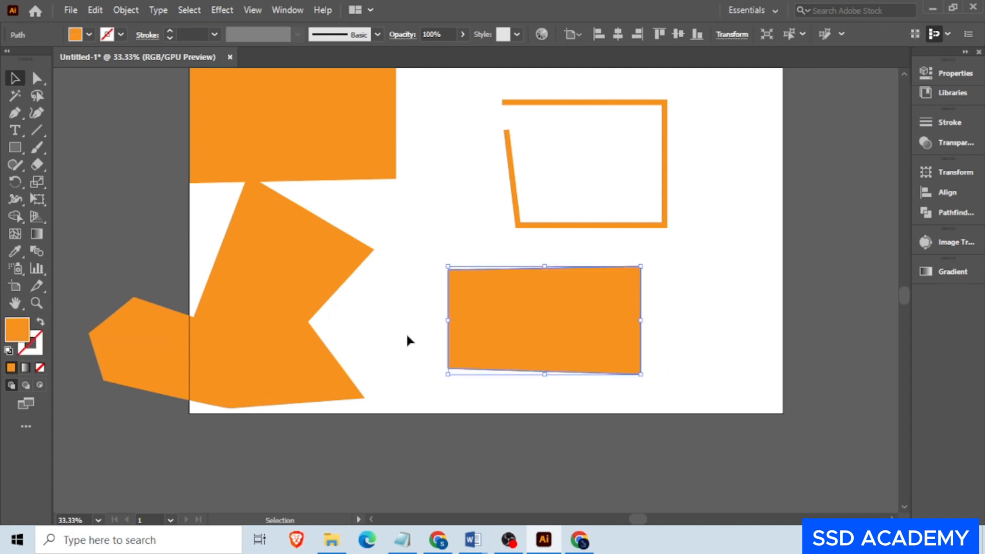
click(716, 300)
drag(523, 352, 484, 344)
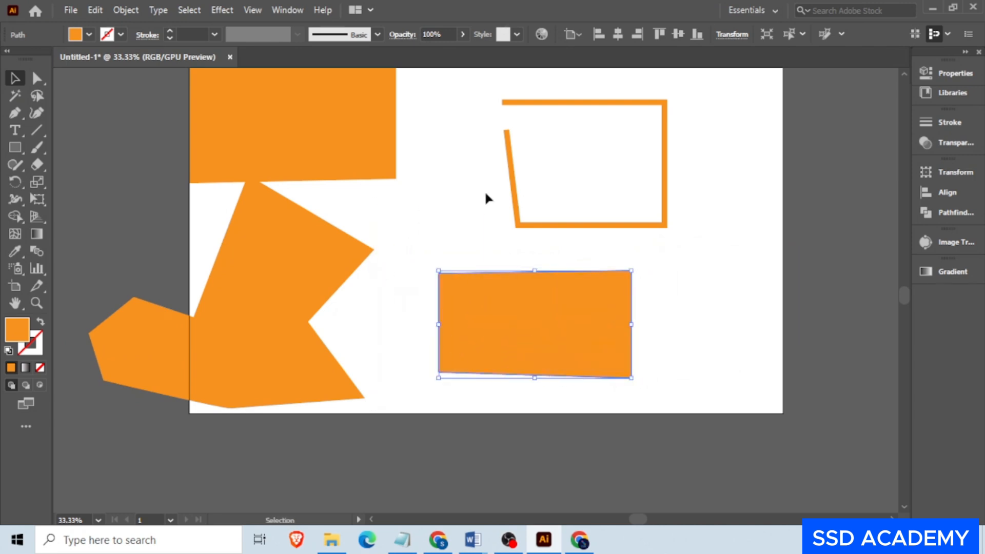
scroll(564, 267, down, 2)
drag(640, 349, 333, 152)
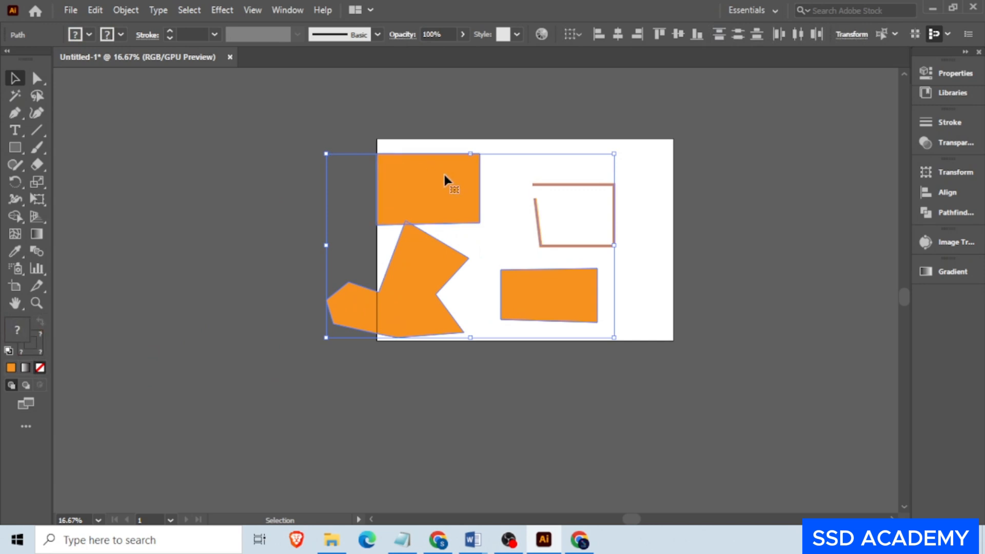
click(653, 225)
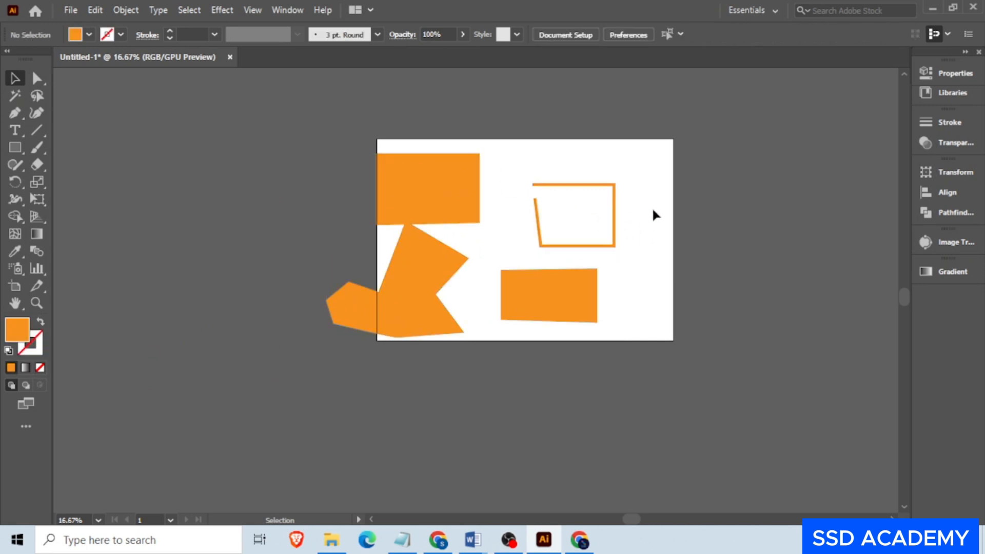
scroll(651, 210, up, 2)
click(451, 158)
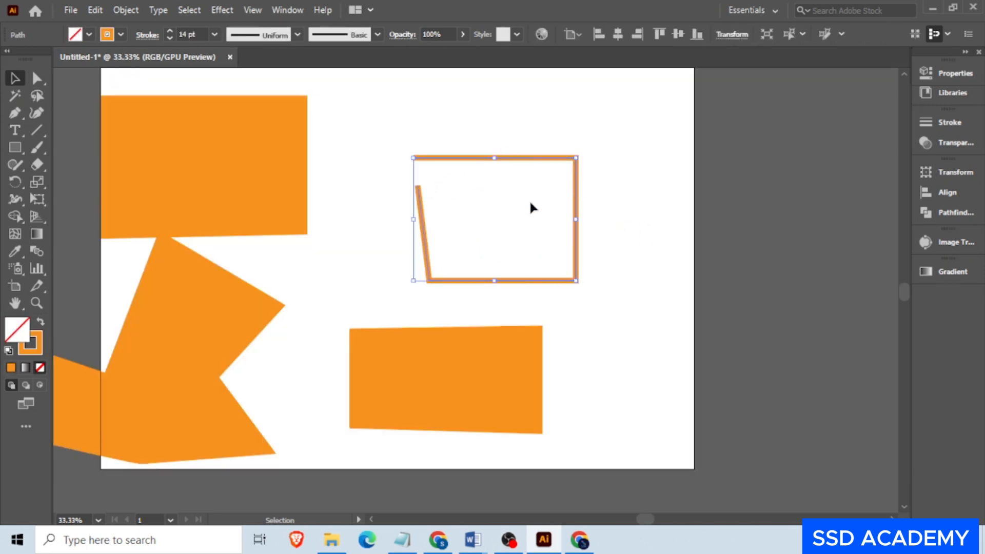
scroll(584, 239, down, 1)
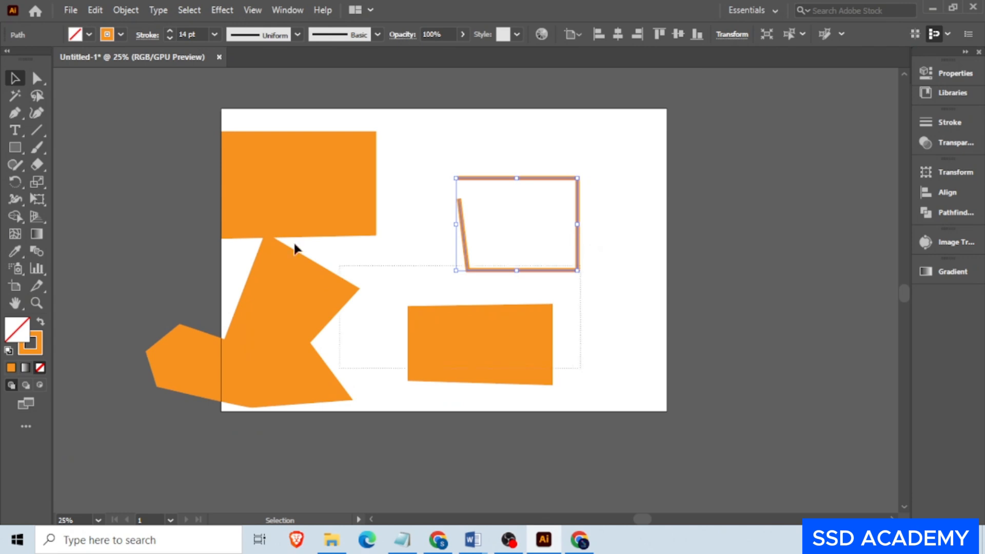
- Move the rectangular shape onto the upper part of the artboard, and delete all the orange shapes and the outlined path
key(ctrl+a)
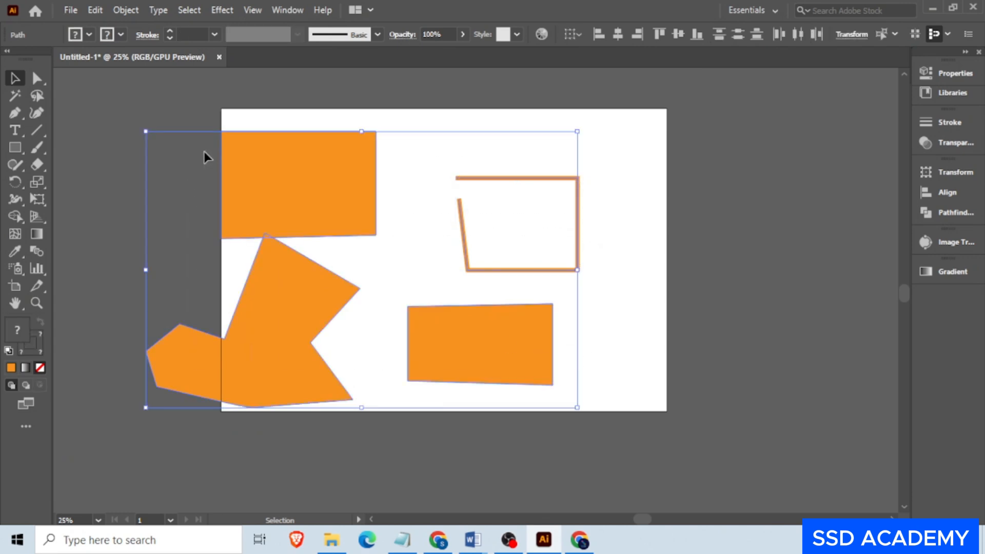
click(384, 108)
drag(308, 169, 351, 154)
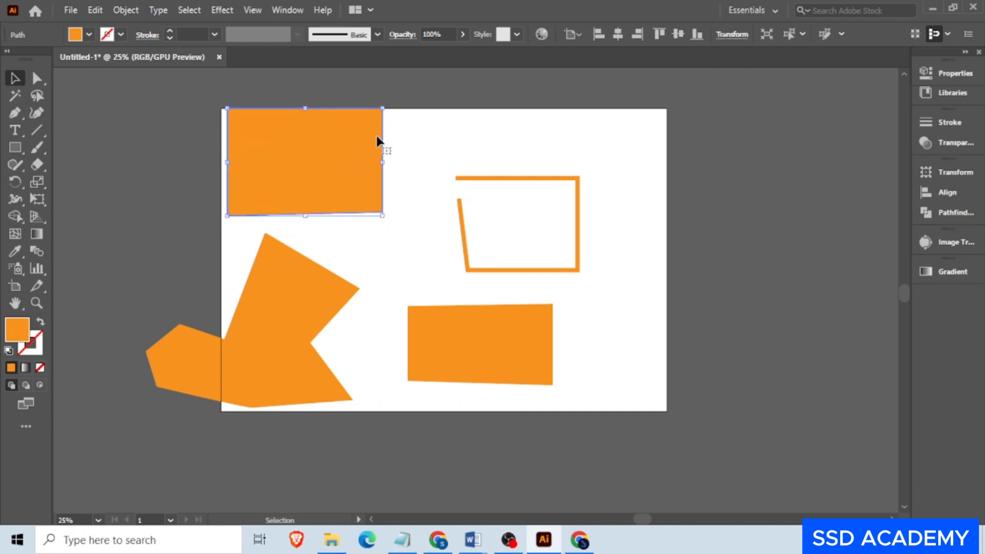
mouse_move(375, 159)
mouse_down()
mouse_move(340, 171)
mouse_move(375, 176)
mouse_up()
drag(609, 382, 195, 161)
key(Delete)
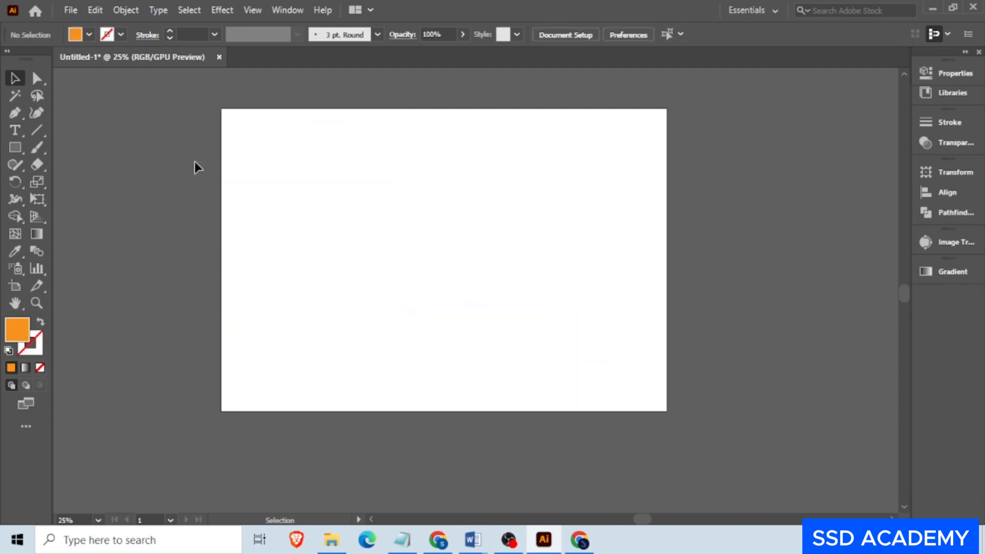
- Draw an upward-arching curve about 598 px wide with the Pen tool and remove the outgoing handle from its end anchor
scroll(382, 235, up, 1)
click(15, 114)
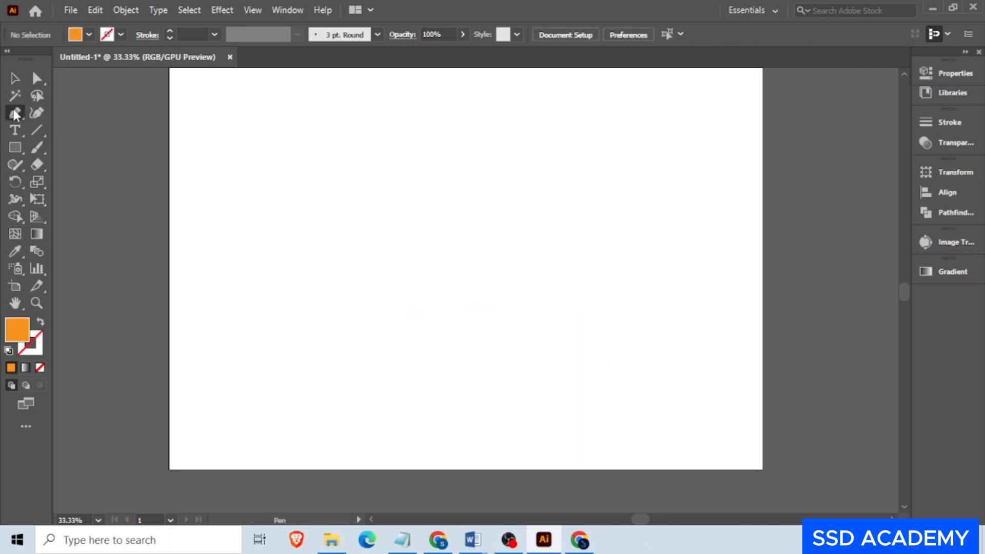
click(278, 179)
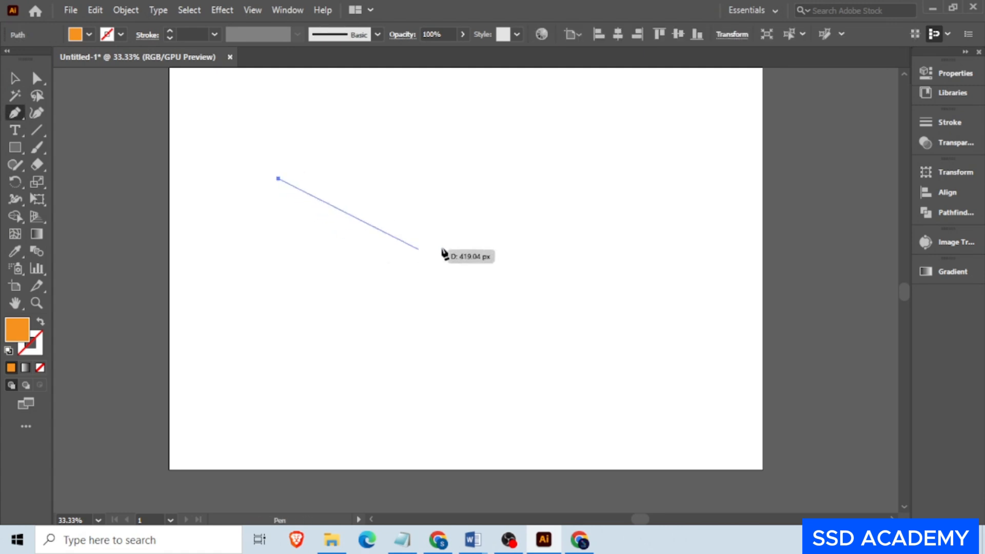
click(502, 179)
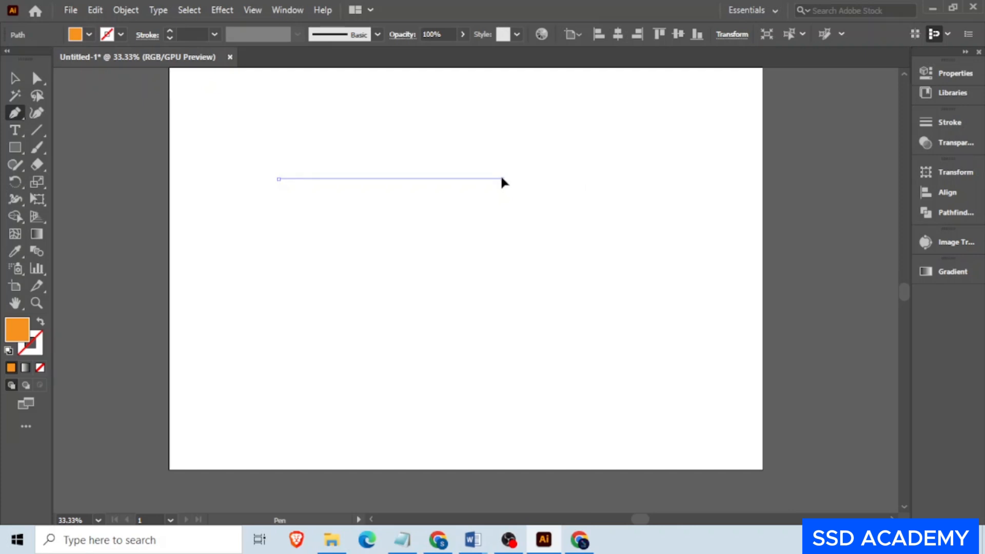
drag(502, 180, 613, 427)
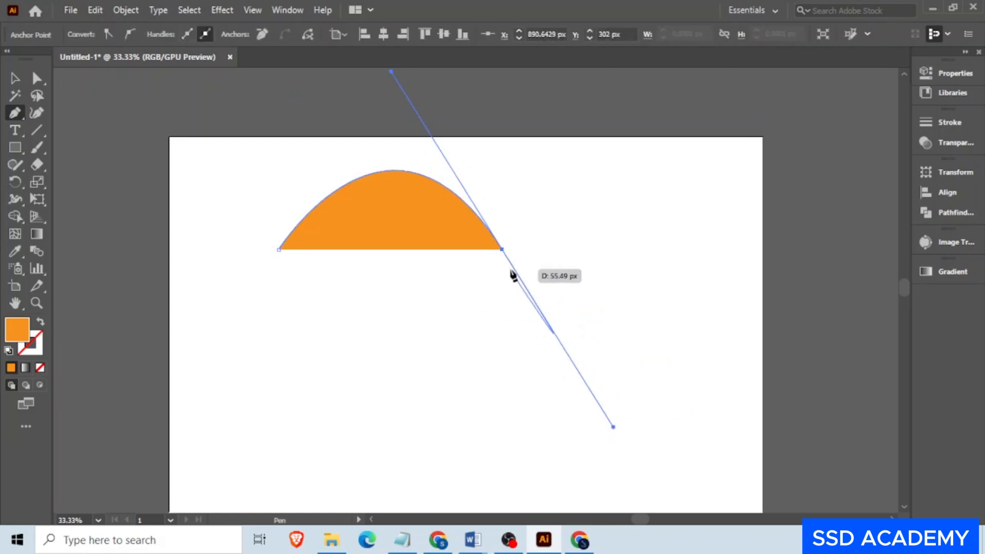
click(502, 249)
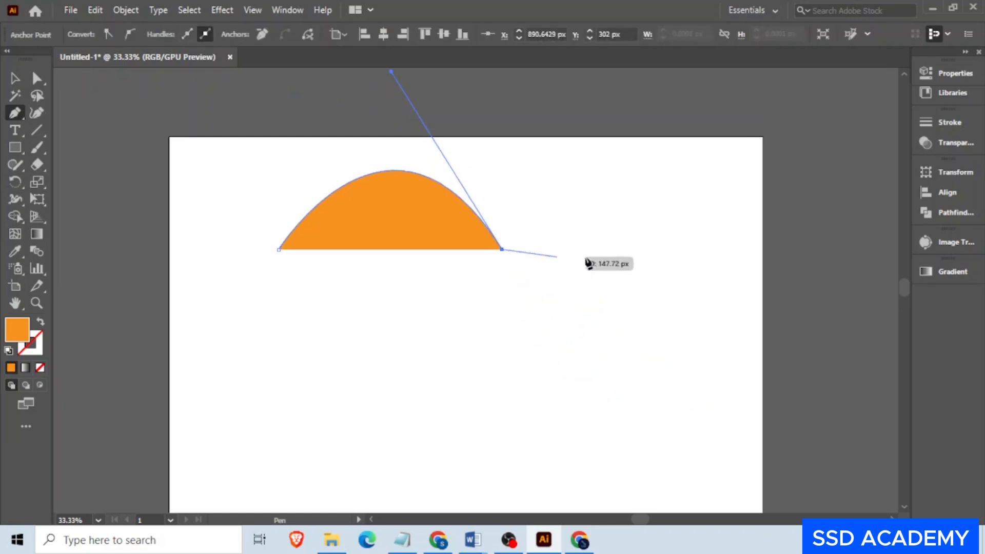
- Continue the path with a downward-bowing curve about 580 px wide, remove its outgoing handle, and end the path
click(719, 250)
drag(719, 249, 840, 109)
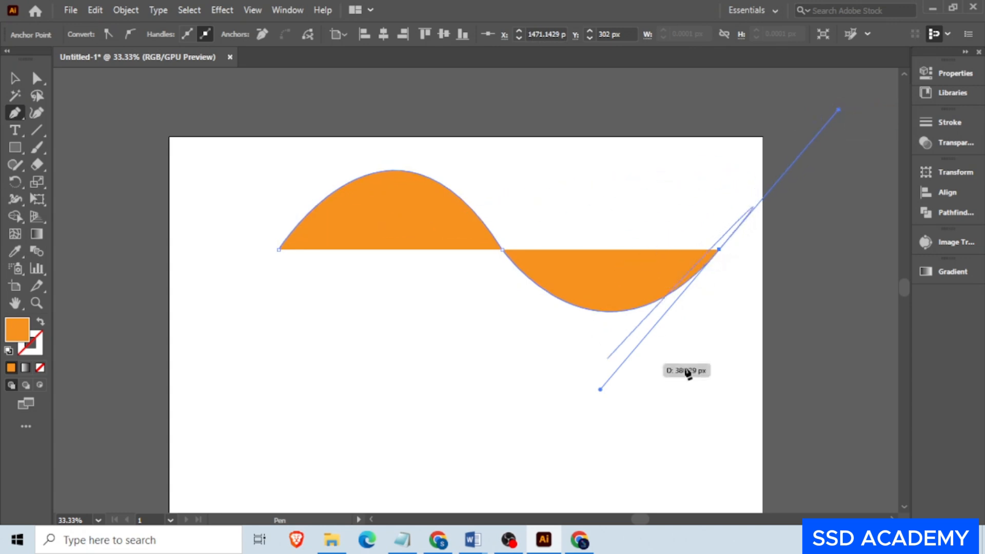
scroll(385, 220, down, 1)
scroll(582, 209, up, 1)
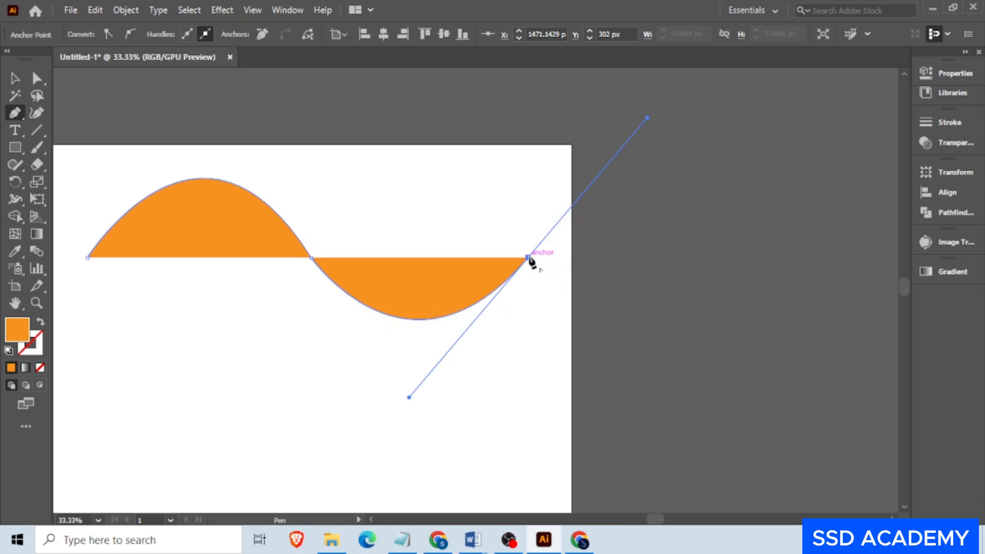
drag(528, 258, 652, 271)
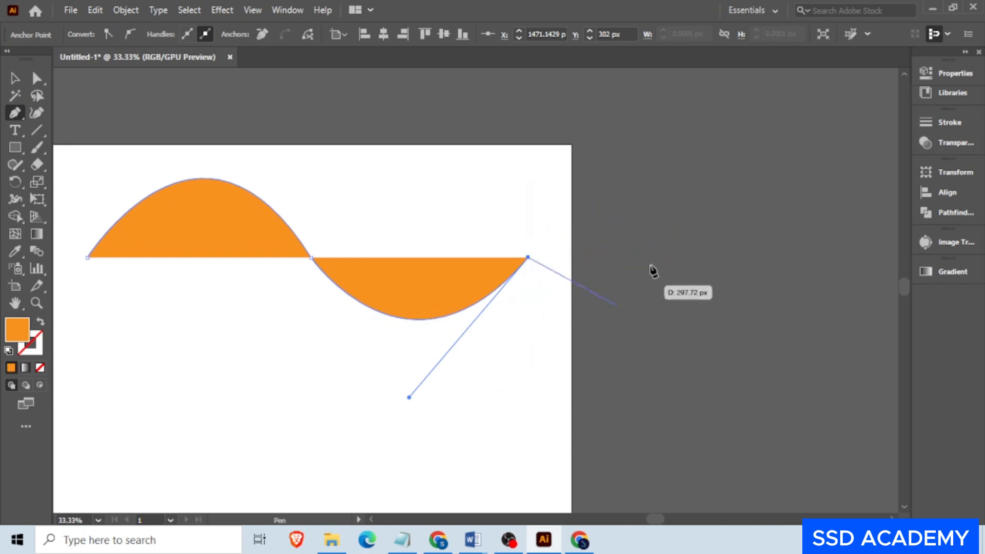
key(Escape)
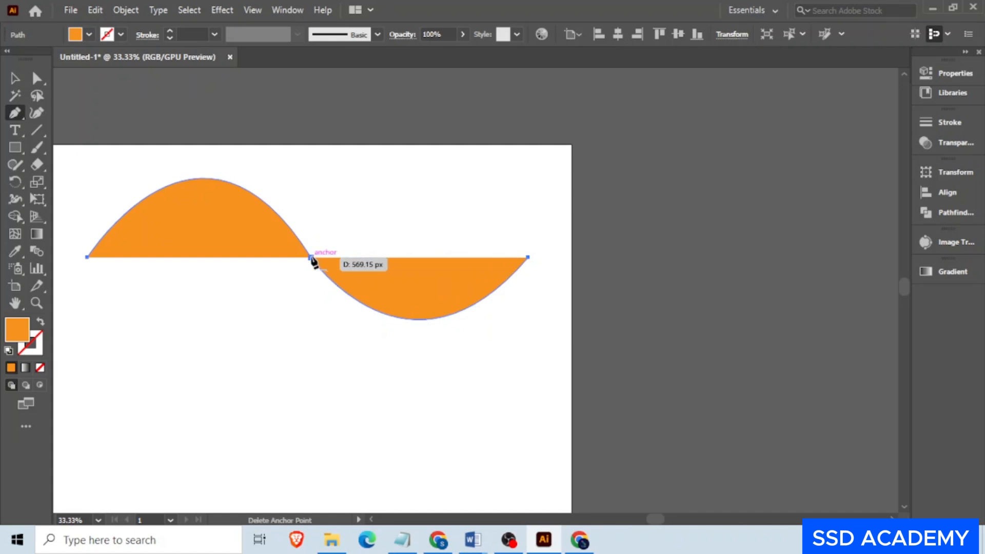
- Extend the wave with two straight segments and several curved segments, closing the shape on its starting anchor
click(405, 178)
click(525, 168)
drag(579, 347, 462, 468)
drag(327, 455, 191, 367)
drag(138, 392, 169, 280)
mouse_move(217, 257)
mouse_down()
mouse_move(218, 303)
mouse_move(222, 269)
mouse_up()
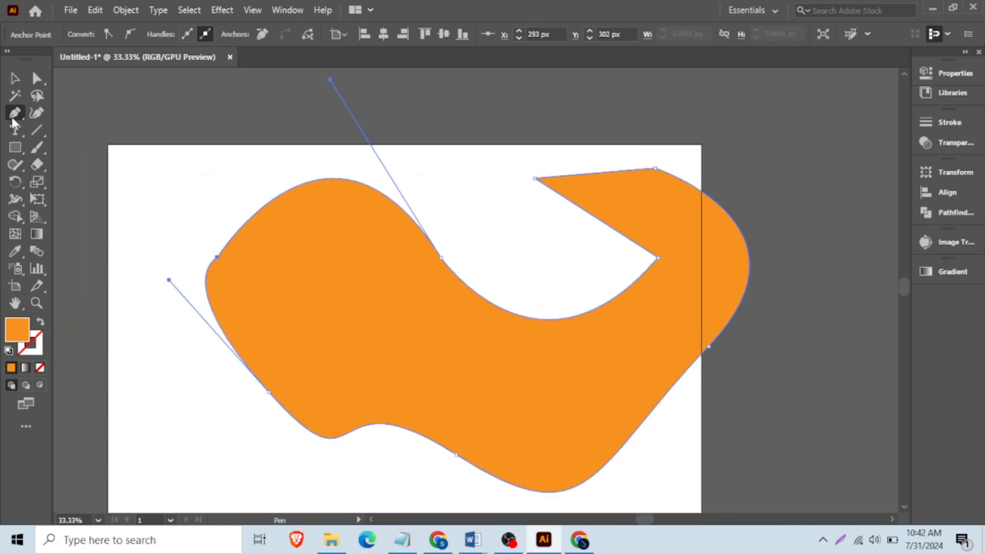
- Move the closed curved shape onto the artboard and delete it
click(15, 78)
key(ctrl+minus)
drag(556, 314, 513, 328)
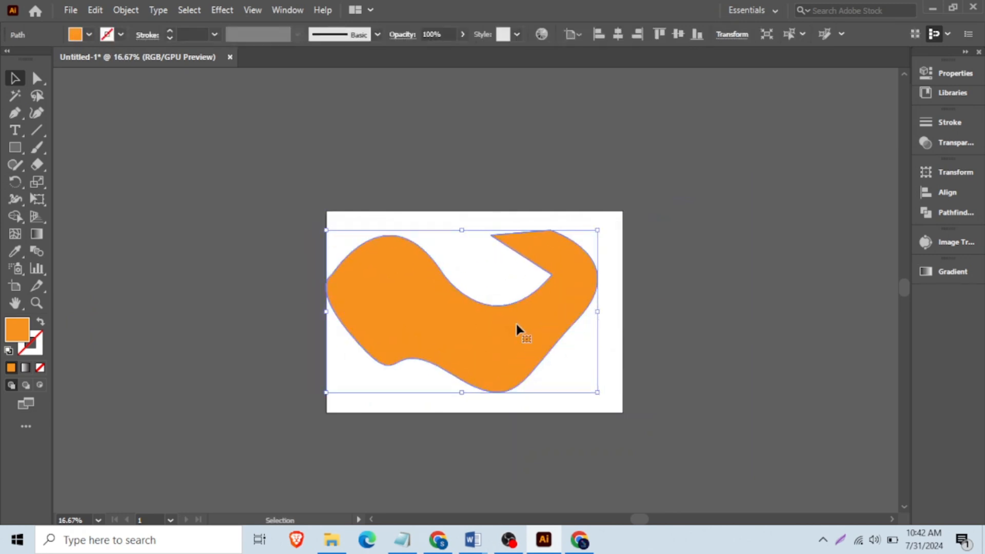
key(Delete)
- Draw a downward-bowing curve about 702 px wide with the Pen tool, and undo its curved segment
alt+scroll(515, 324, up, 2)
click(22, 117)
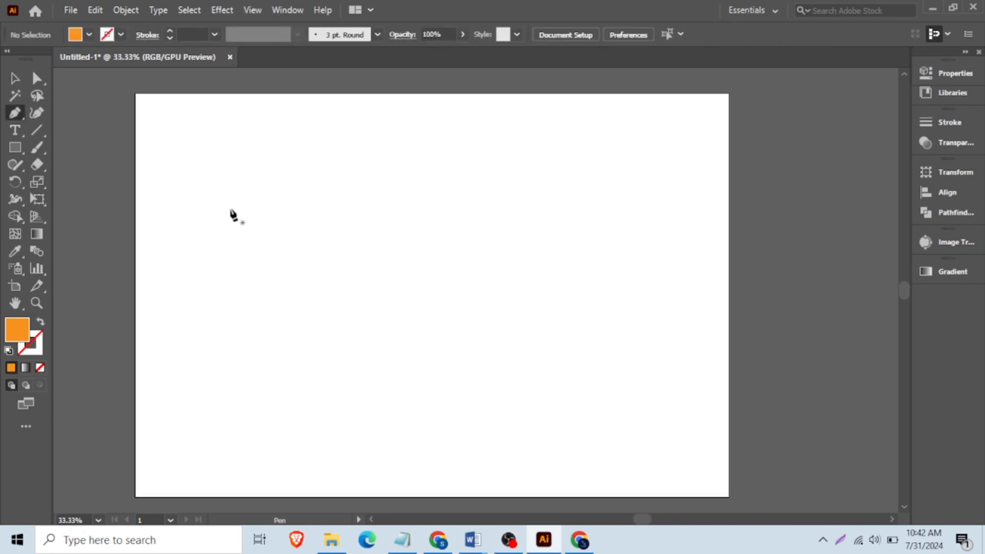
click(262, 243)
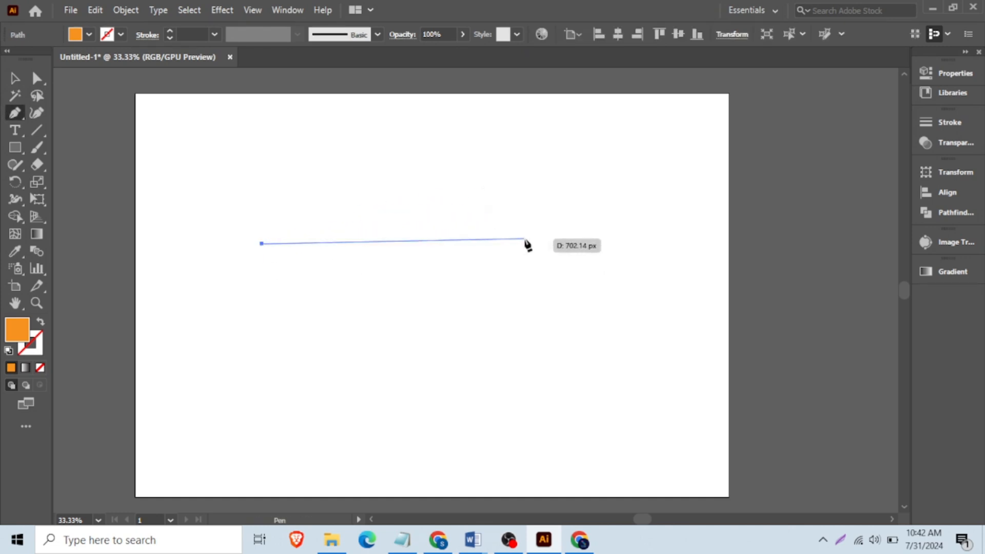
drag(524, 239, 674, 102)
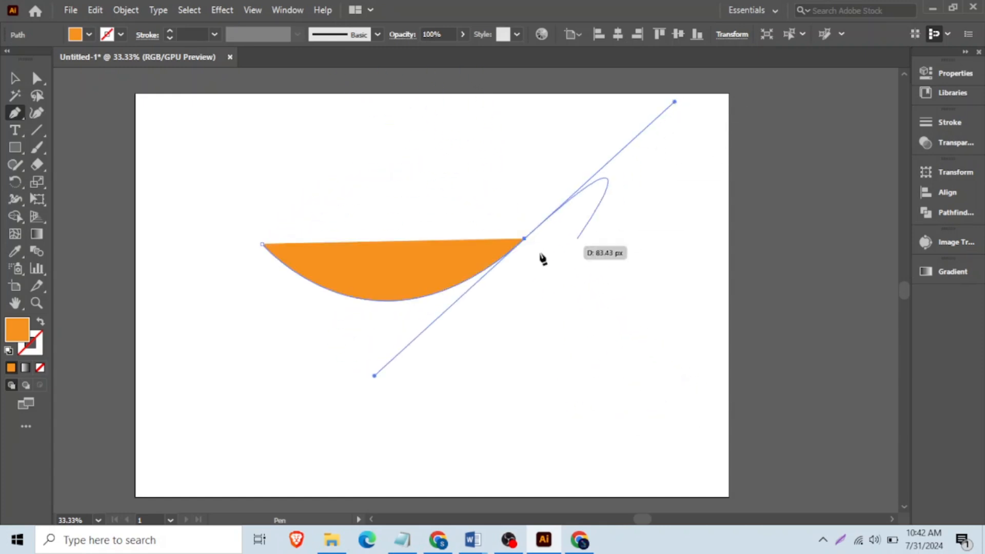
click(20, 78)
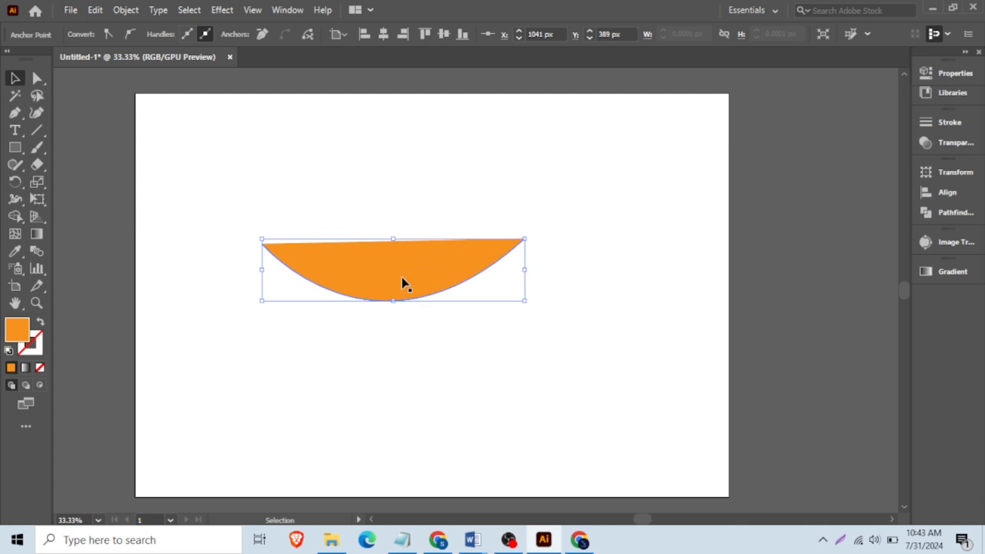
key(ctrl+z)
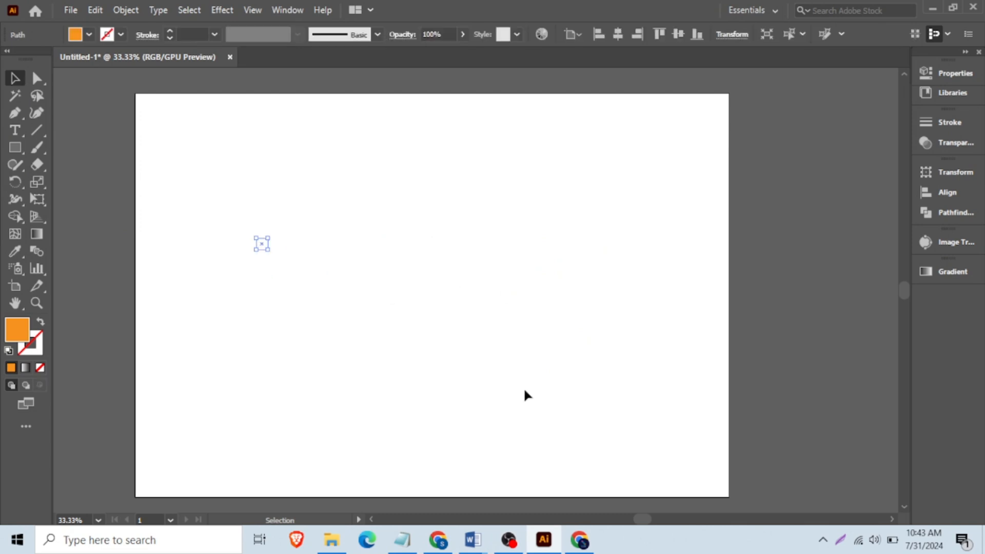
- Switch to Chrome and search Google Images for "pen tool practice"
click(580, 542)
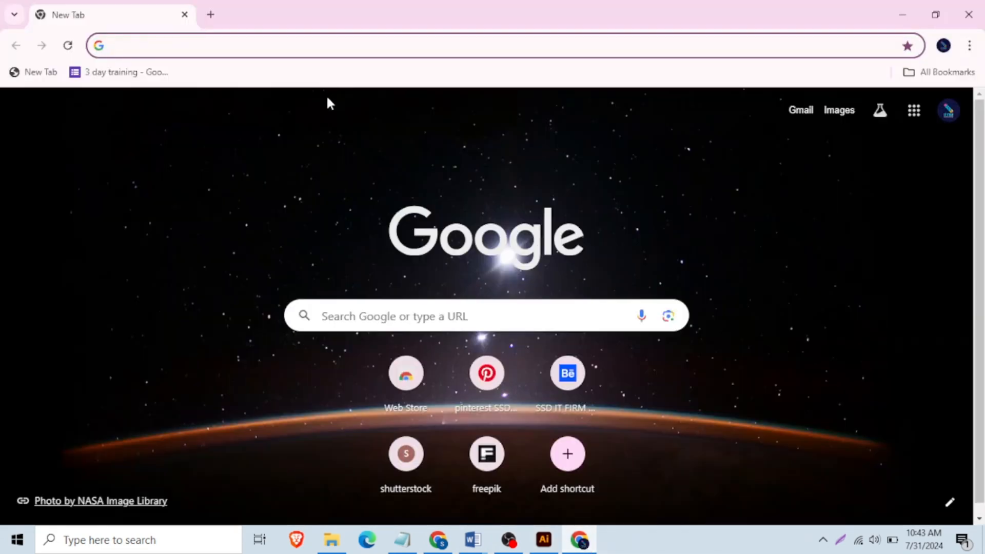
text(pen)
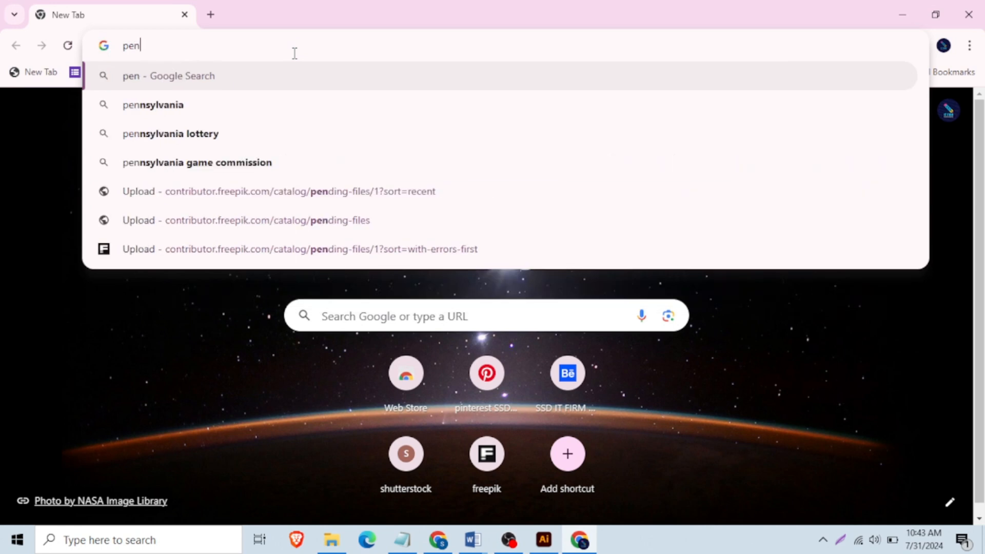
text(too)
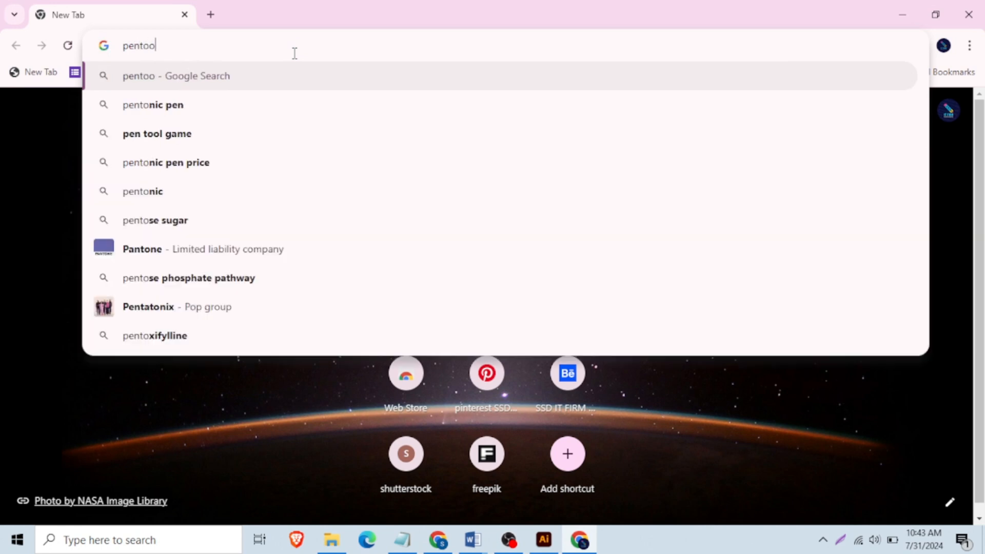
text(l prac)
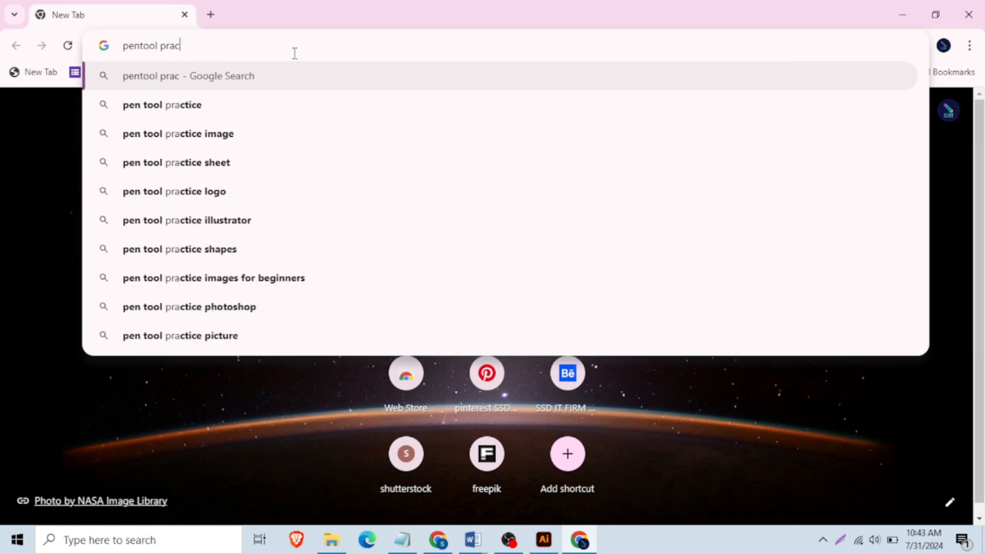
click(233, 104)
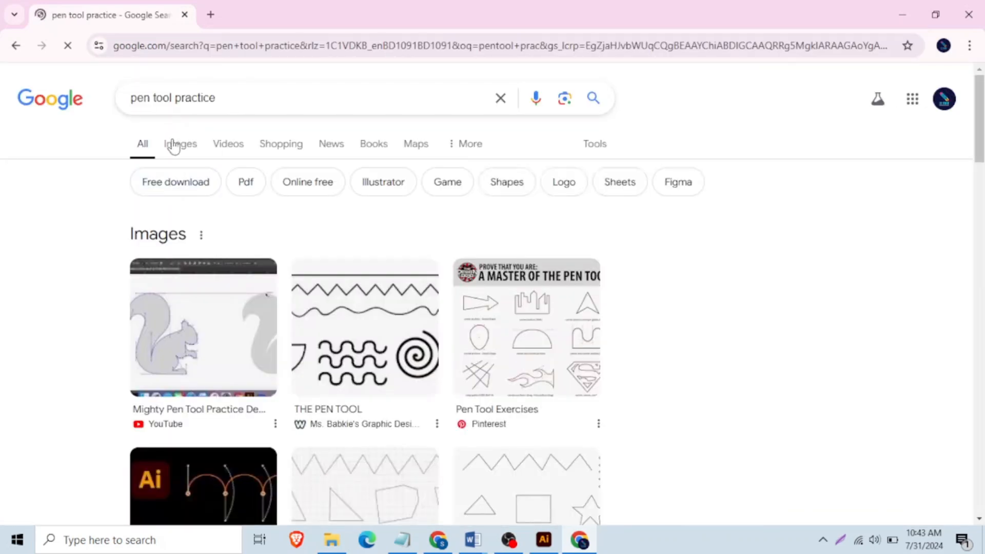
click(180, 149)
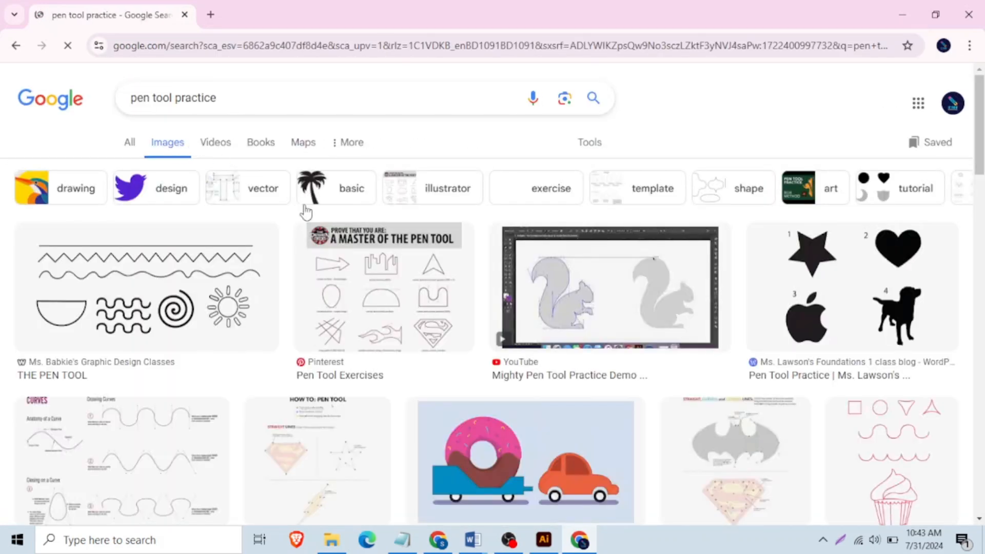
- Open the practice image with the star, heart, apple and dog silhouettes and copy the image
scroll(411, 307, down, 3)
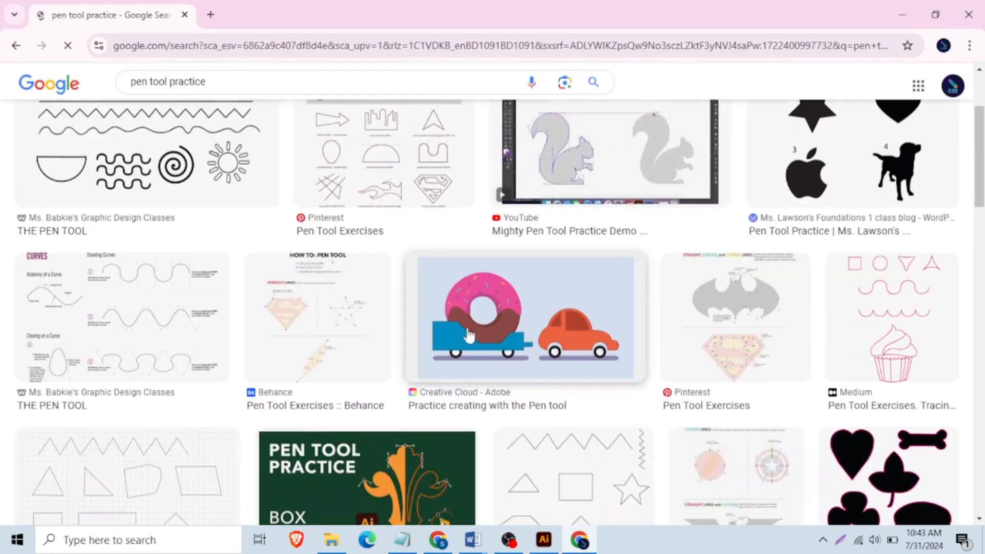
scroll(290, 325, up, 3)
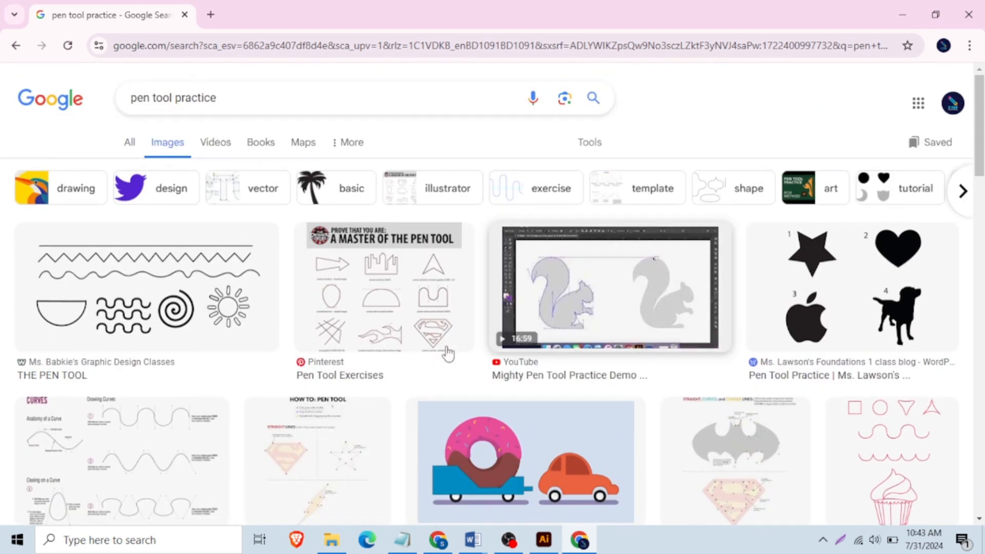
click(854, 266)
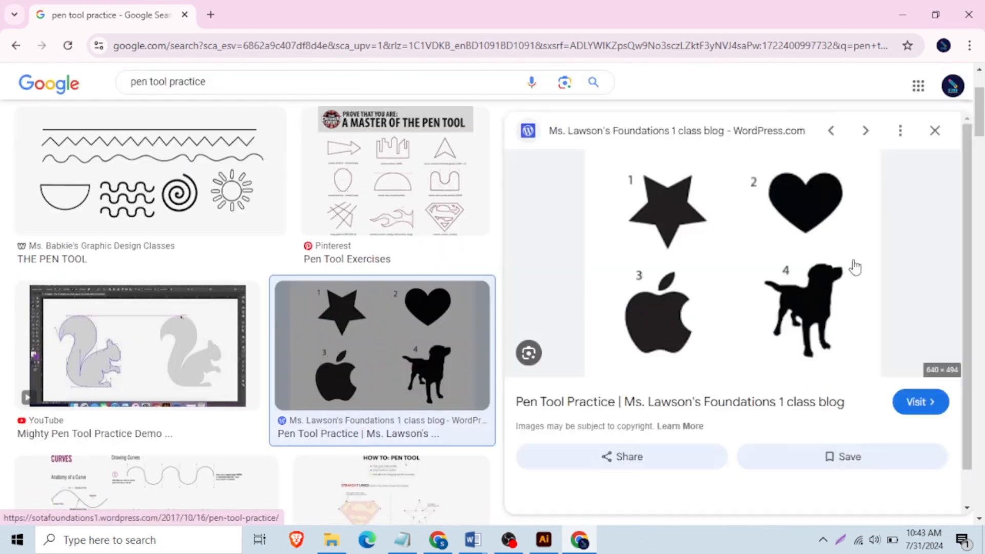
right_click(714, 213)
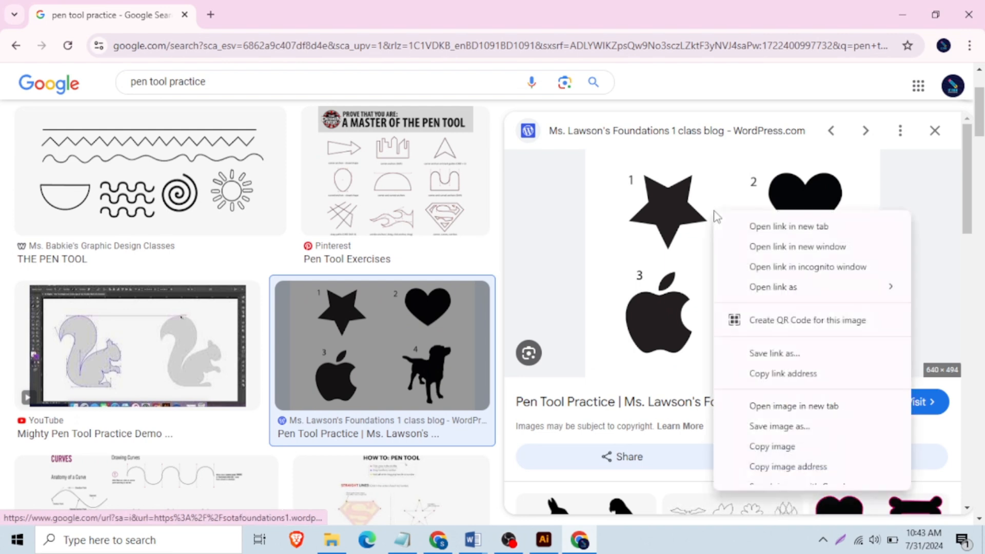
click(794, 449)
- Switch back to Illustrator and paste the copied practice image into the document
click(542, 544)
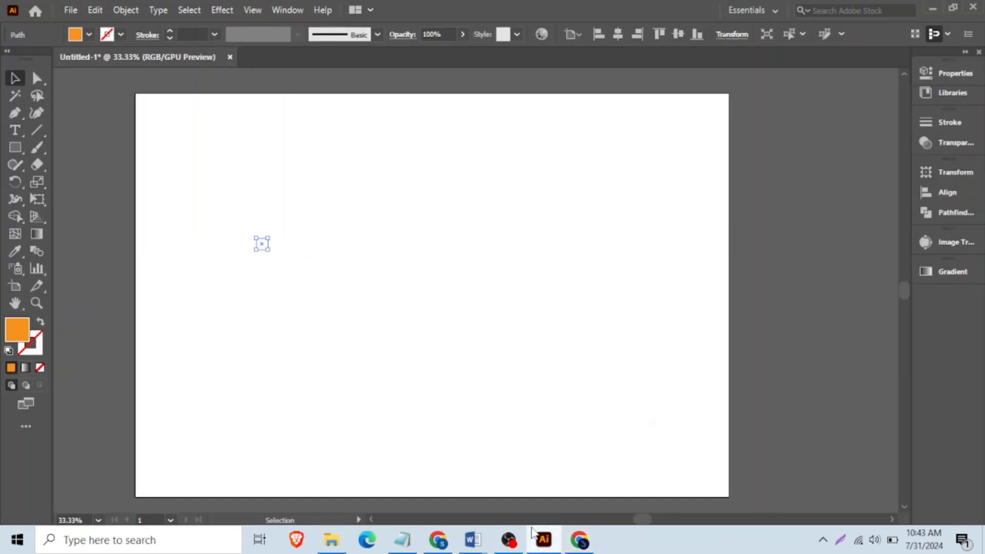
click(429, 306)
key(ctrl+v)
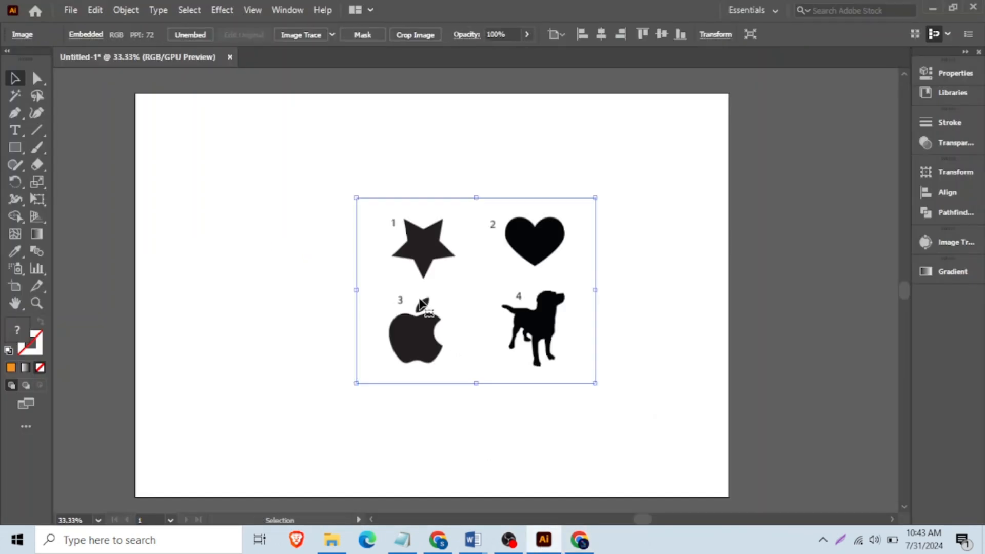
- Reposition and proportionally enlarge the pasted practice image so it fills most of the artboard
drag(476, 309, 415, 281)
drag(537, 355, 650, 444)
drag(565, 288, 564, 328)
scroll(614, 292, down, 1)
click(667, 286)
scroll(497, 243, up, 1)
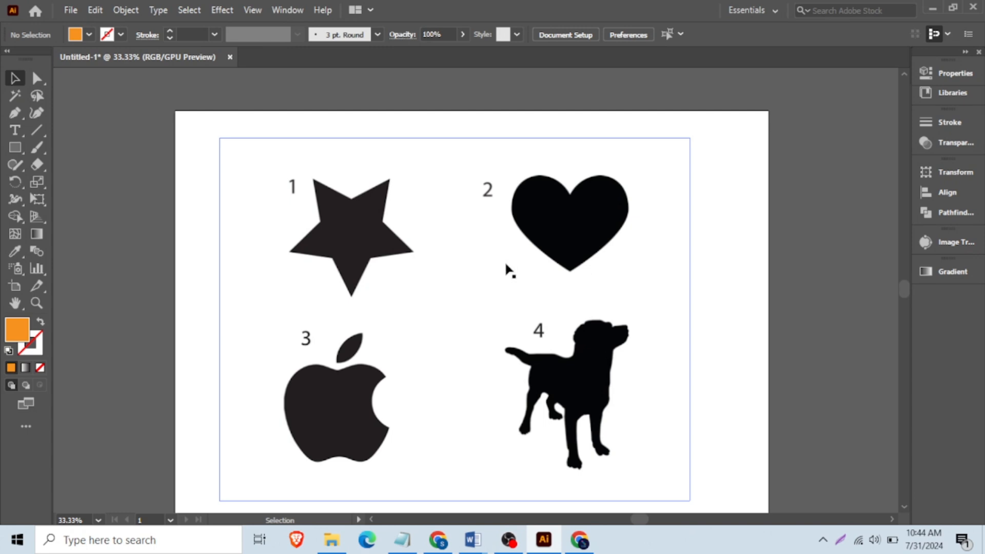
- Lock the practice image in place on the artboard
scroll(400, 250, down, 1)
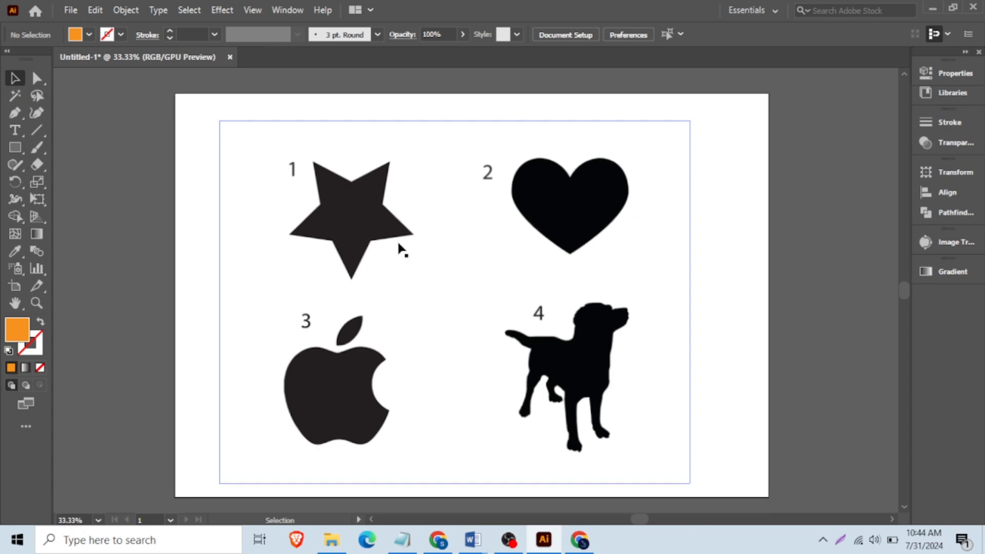
click(366, 235)
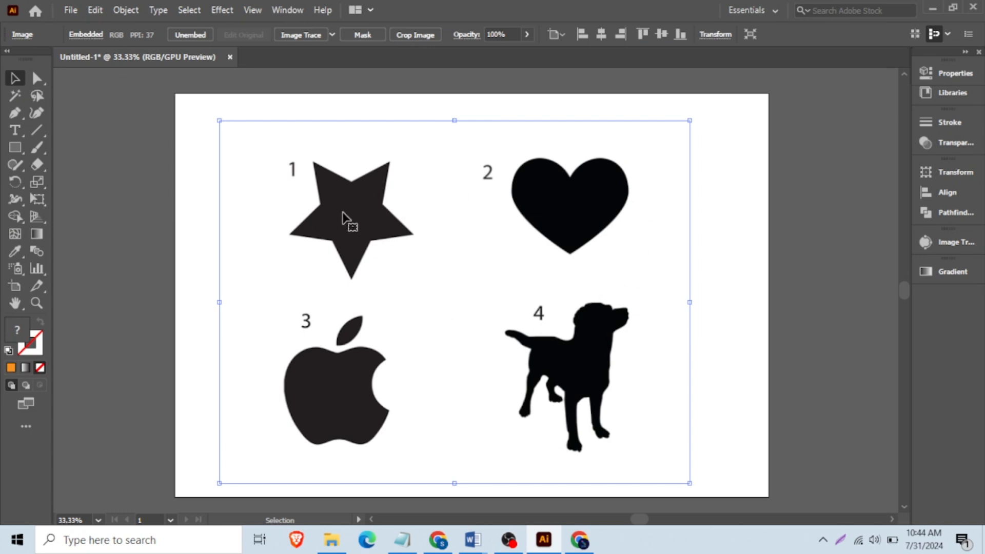
key(ctrl+shift+a)
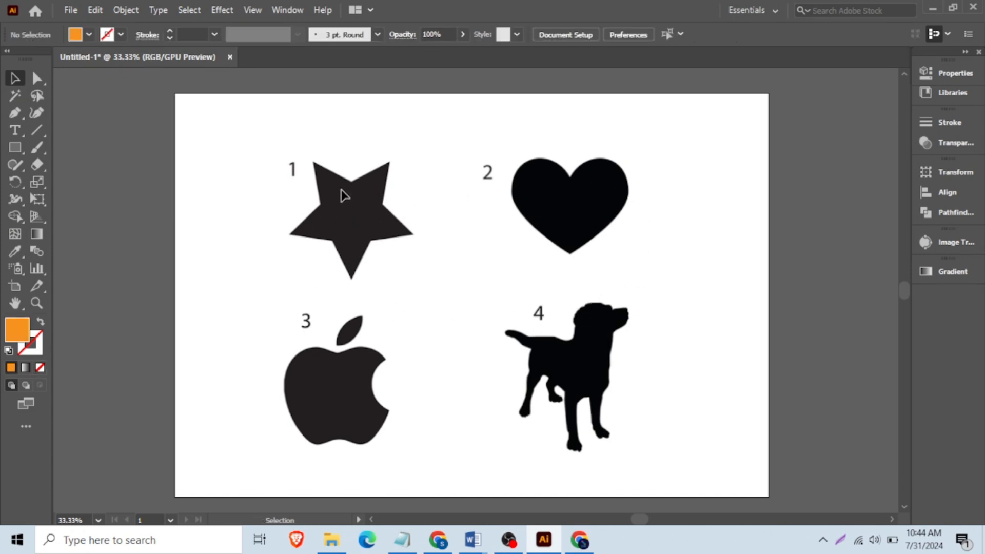
- Set the Pen tool's drawing appearance to no fill and an orange 4 pt stroke
scroll(341, 191, up, 1)
scroll(319, 202, up, 1)
click(15, 112)
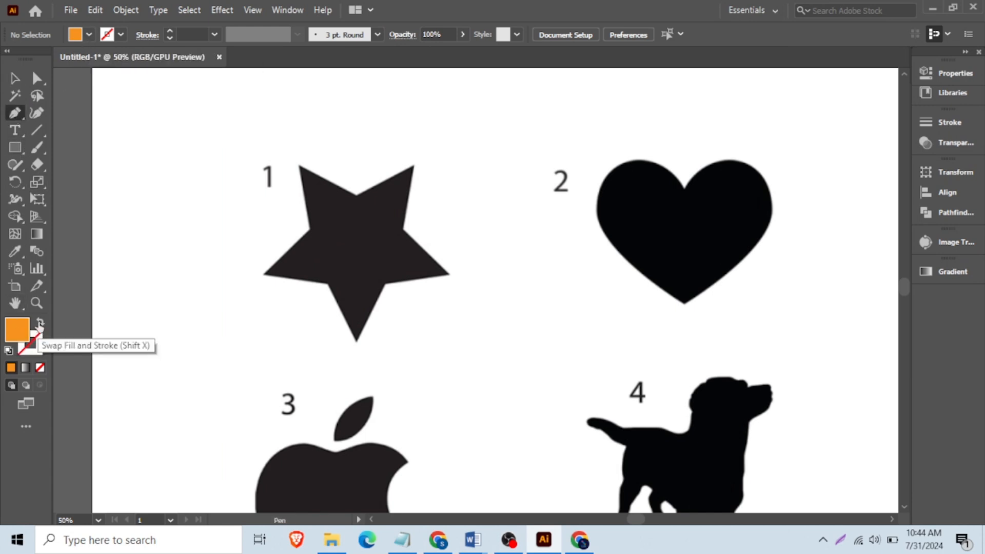
click(40, 324)
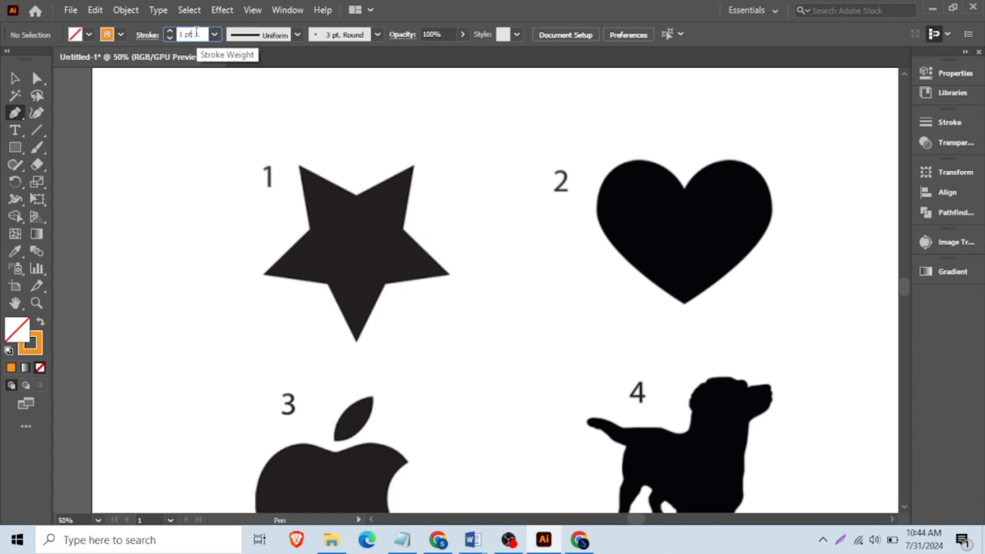
click(14, 78)
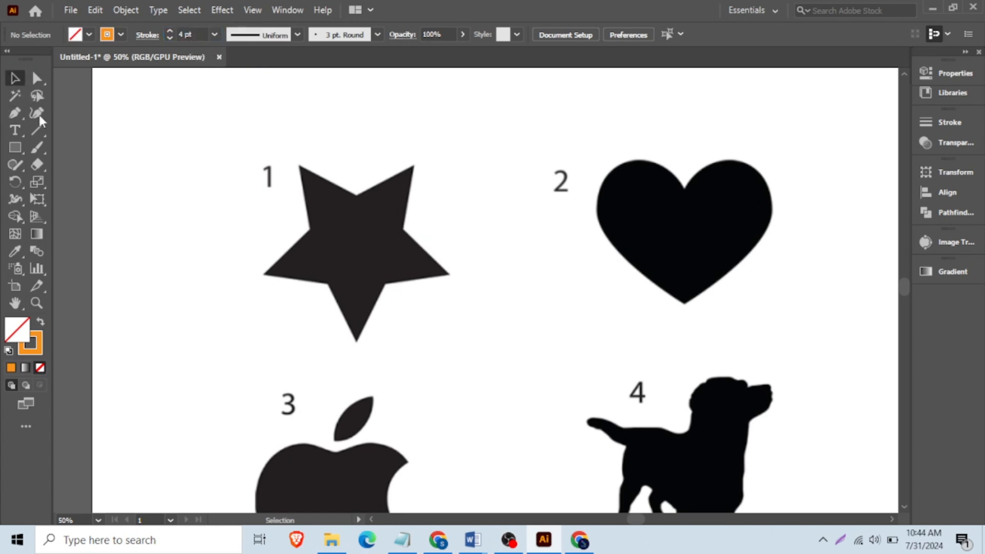
- Trace the star's upper edges with straight Pen segments, from its left inner corner over both upper points to the right inner corner
scroll(323, 199, up, 2)
scroll(372, 238, down, 2)
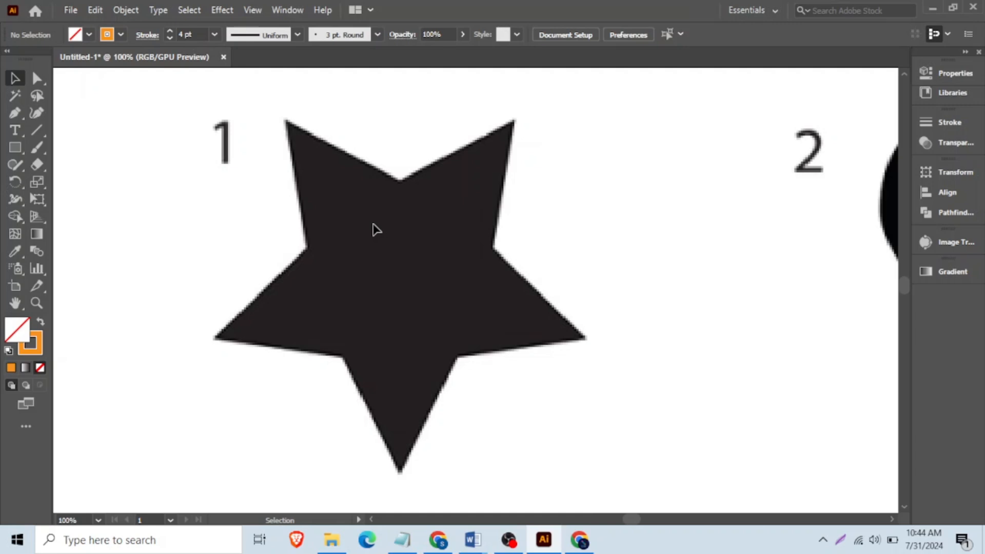
click(11, 118)
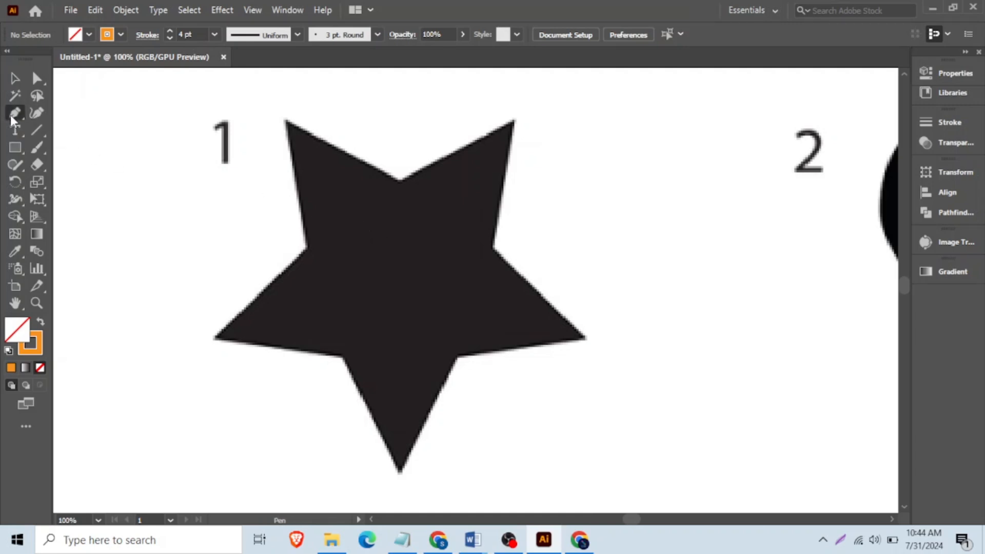
click(307, 249)
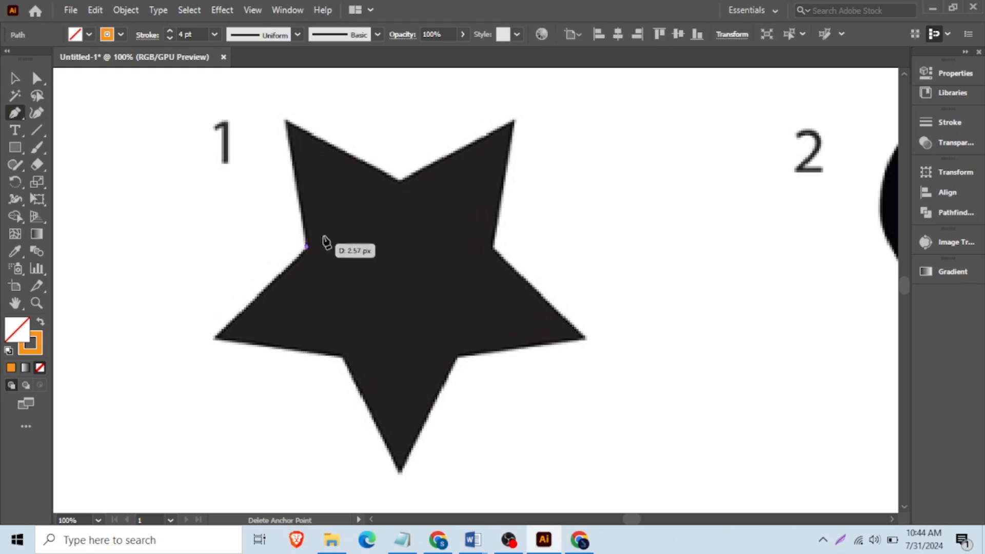
click(284, 120)
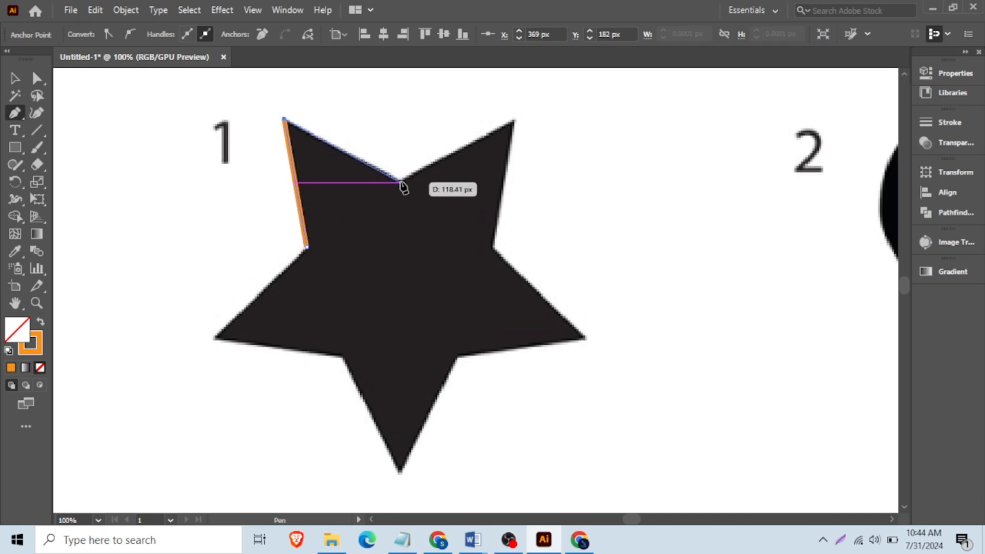
click(400, 180)
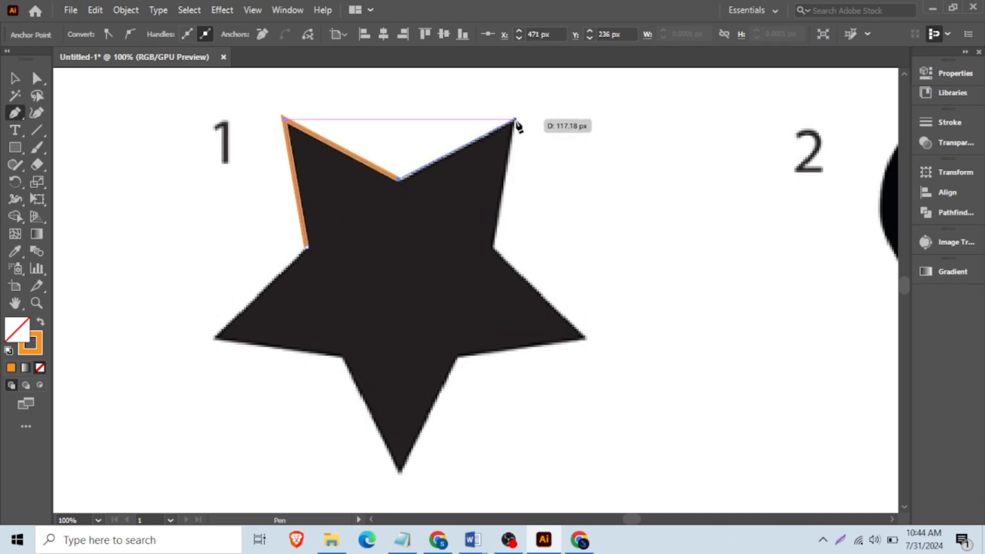
click(513, 120)
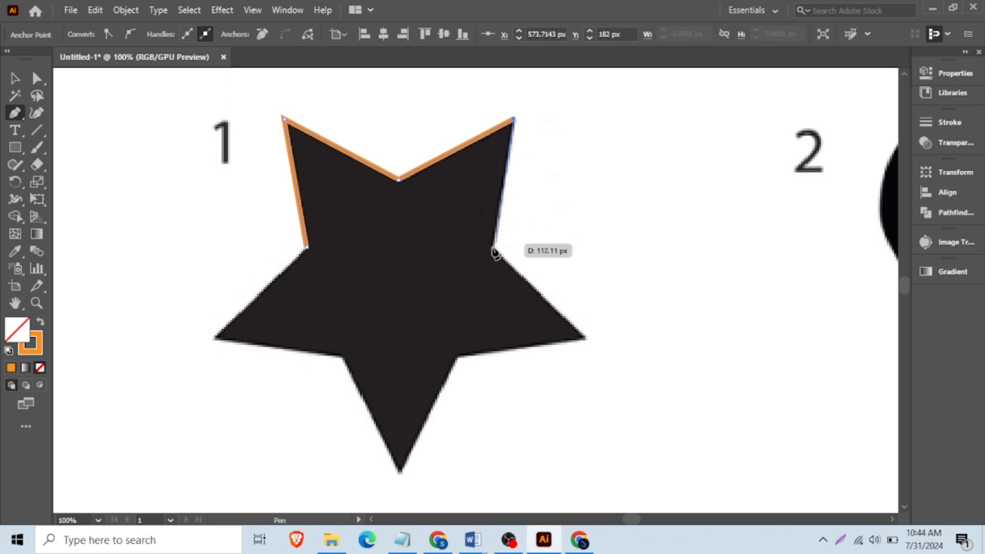
click(495, 247)
- Trace the star's right, bottom and left points with straight segments and close the path at the starting anchor
click(585, 338)
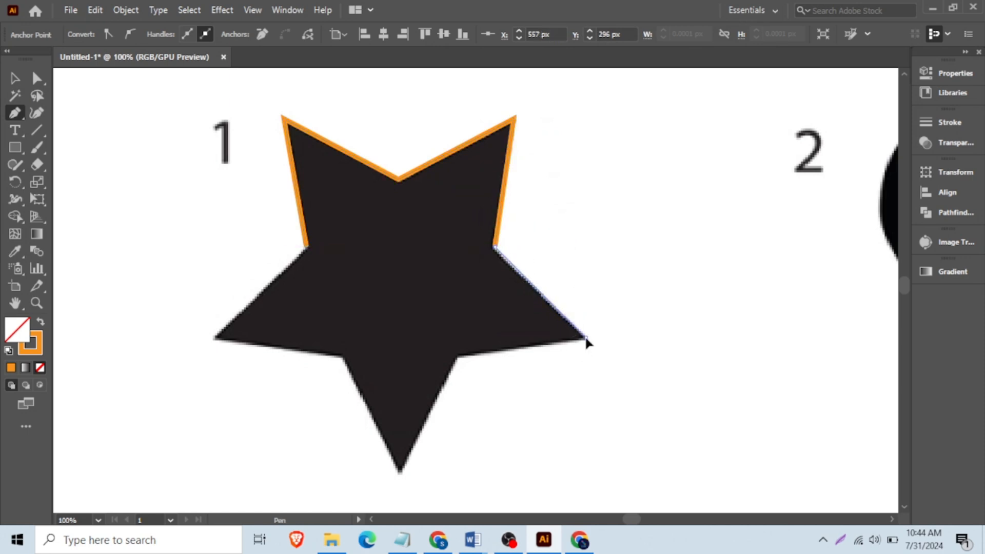
click(457, 356)
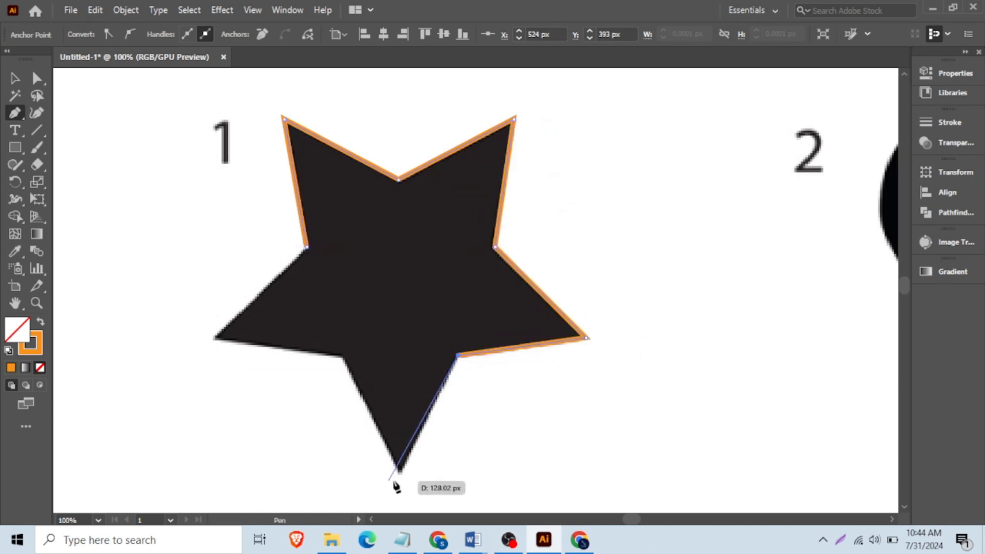
click(399, 471)
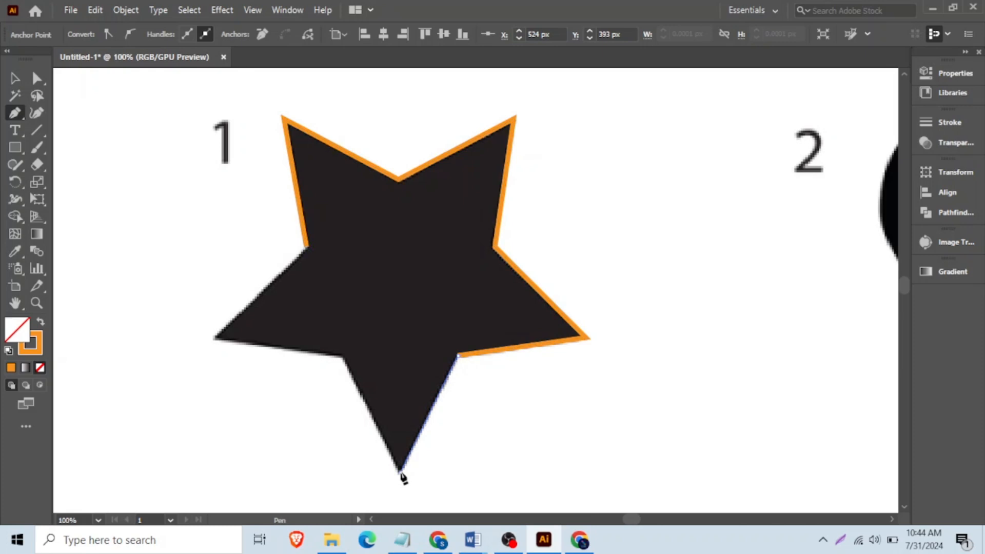
click(343, 357)
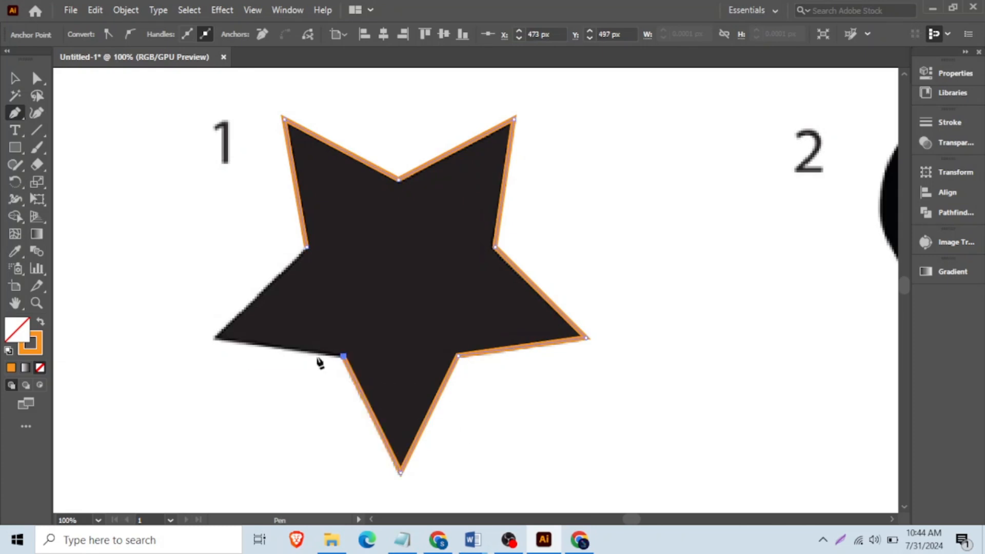
click(214, 337)
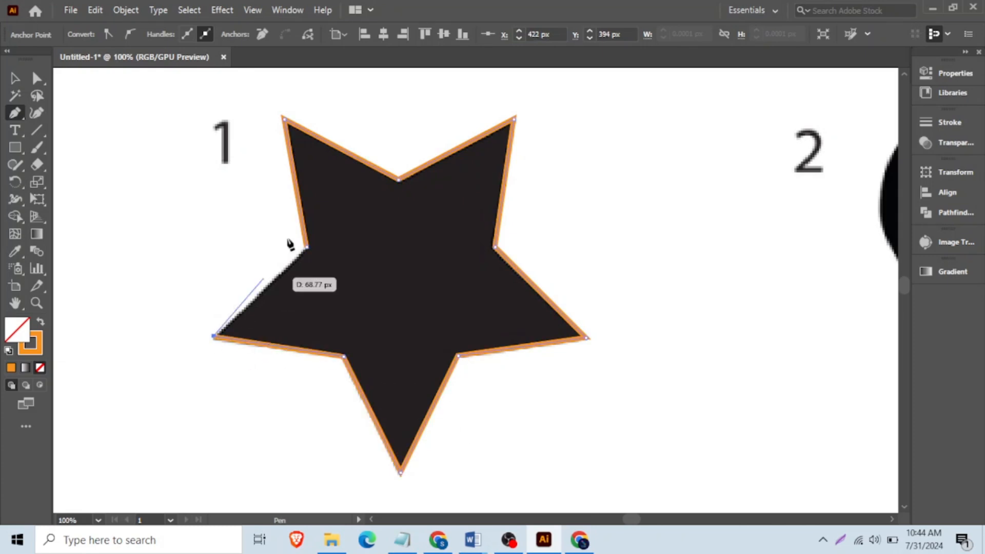
click(307, 247)
- Place a copy of the star outline left of the original, swap it to a solid orange fill, and shift it farther left
click(16, 78)
scroll(409, 150, down, 3)
drag(469, 174, 331, 191)
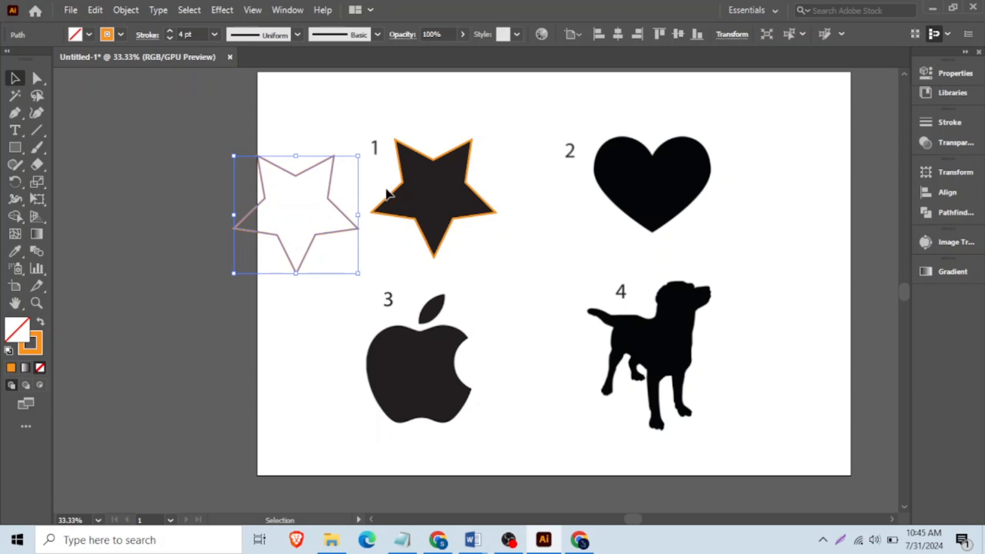
click(40, 324)
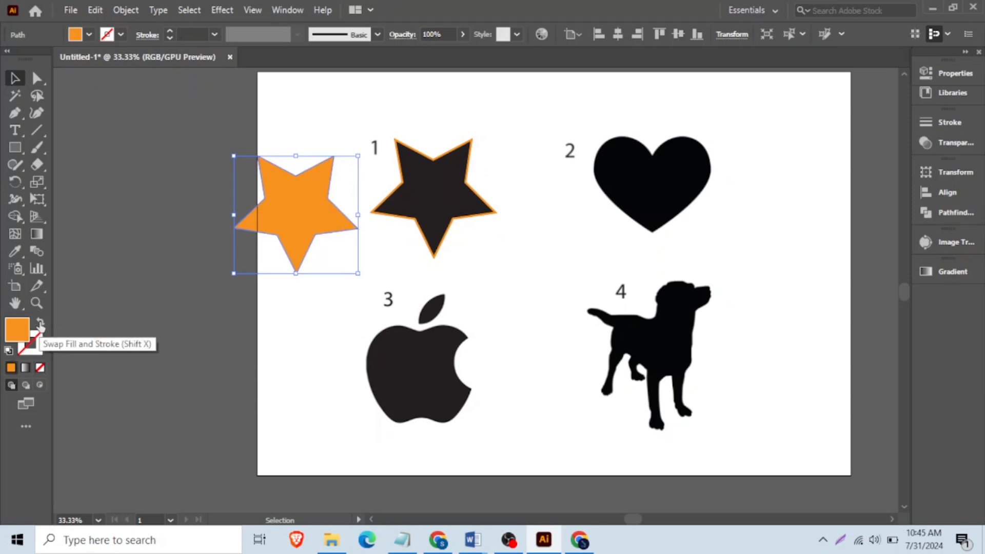
mouse_move(316, 183)
mouse_down()
mouse_move(212, 227)
mouse_move(372, 151)
mouse_move(186, 160)
mouse_move(231, 177)
mouse_up()
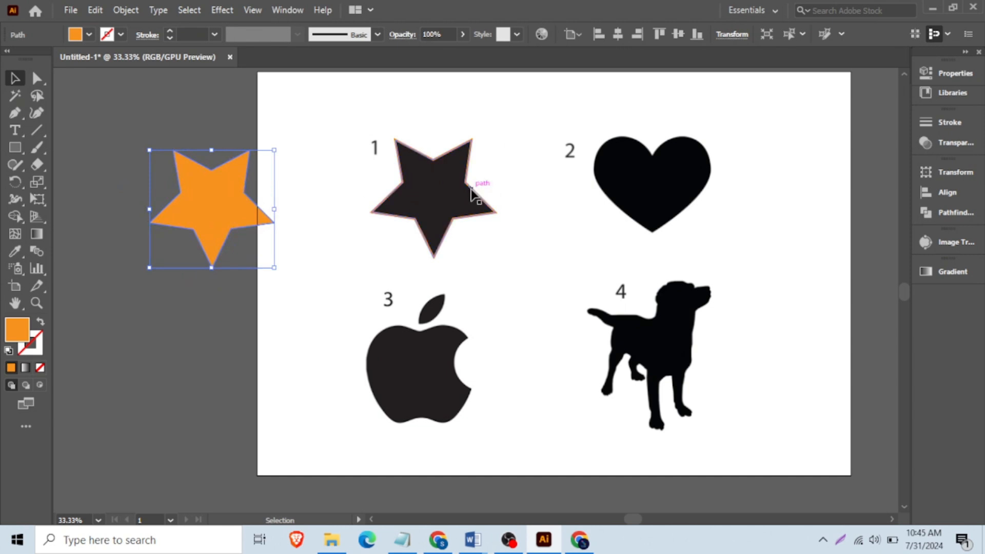
- Start a Pen path at the heart's top notch and give it no fill and an orange 4 pt stroke
scroll(733, 152, up, 3)
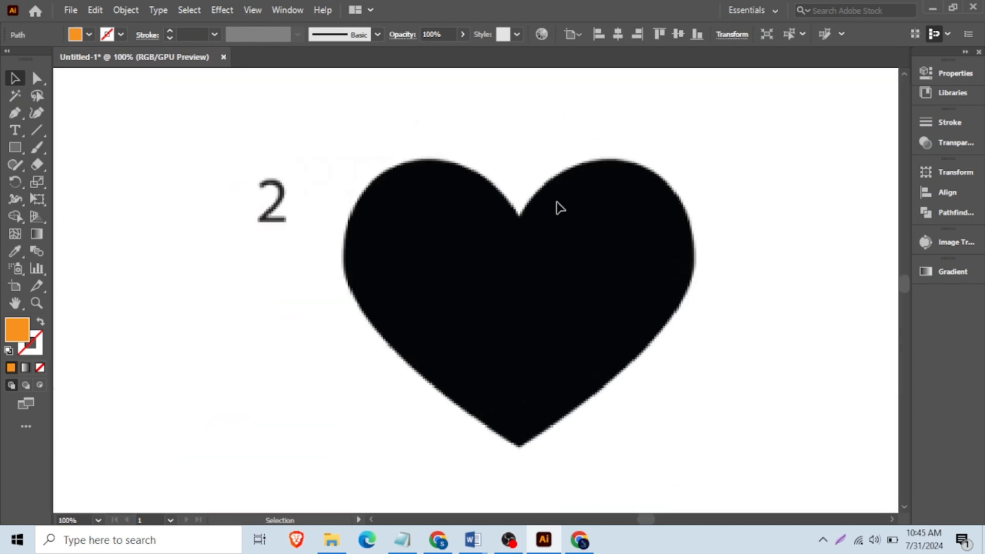
scroll(634, 212, up, 1)
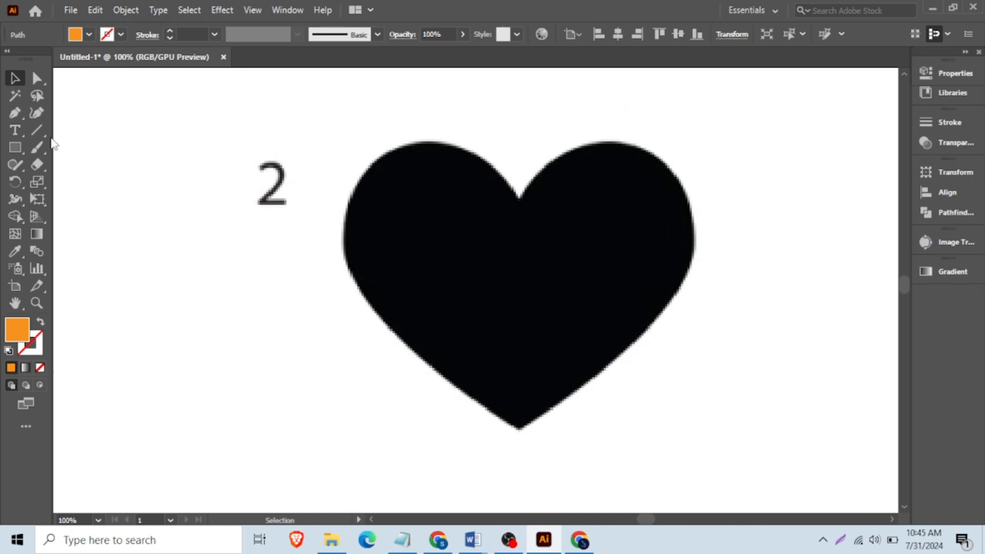
click(15, 116)
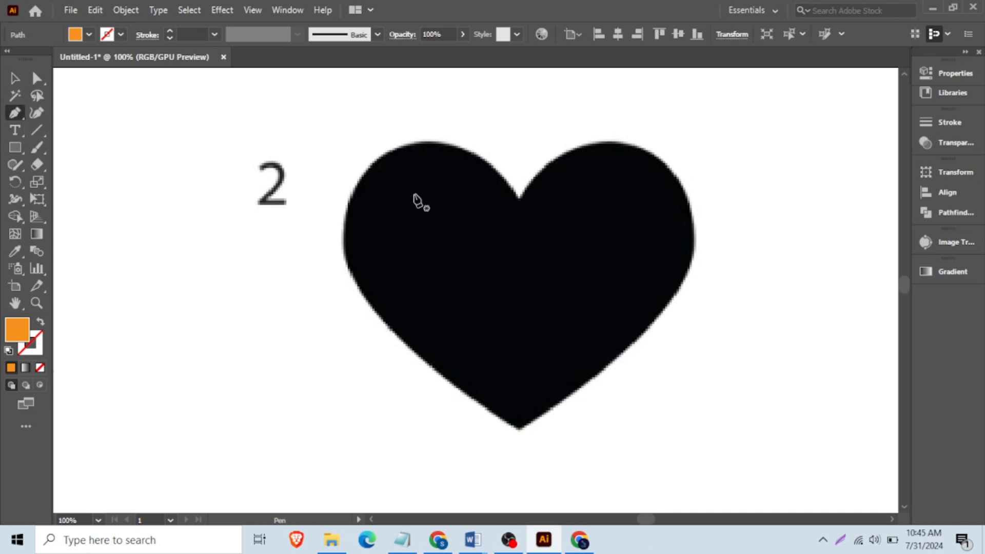
click(518, 198)
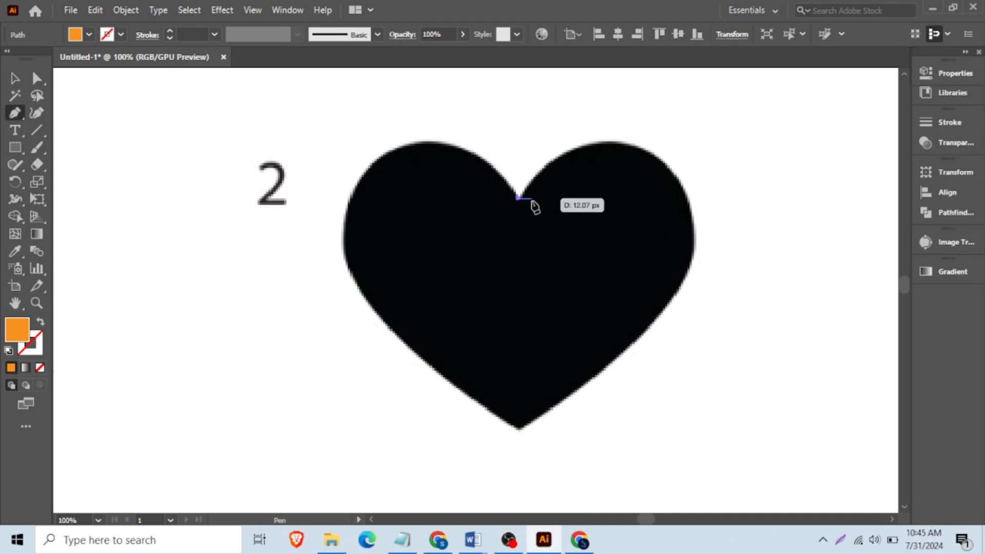
click(90, 35)
click(389, 6)
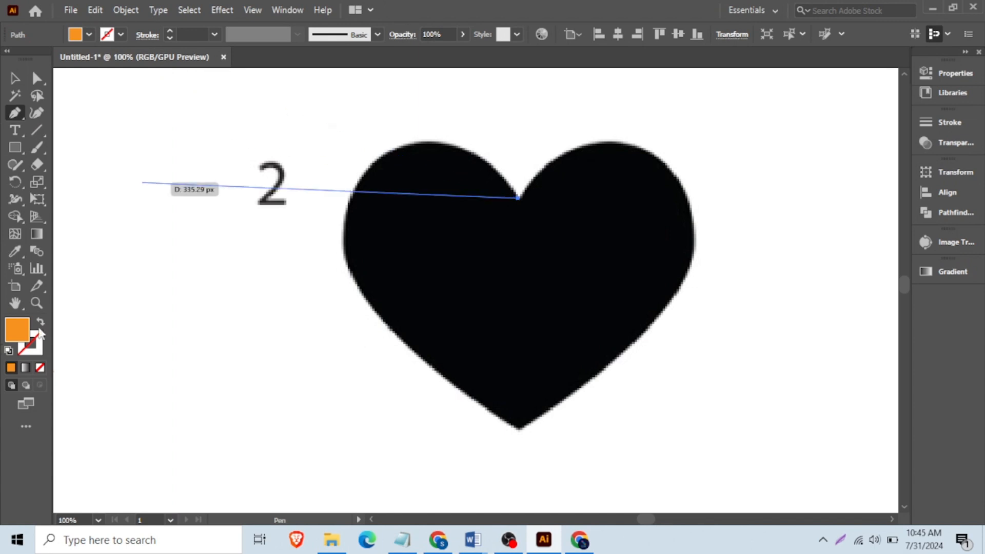
click(41, 322)
click(185, 35)
text(4)
key(Return)
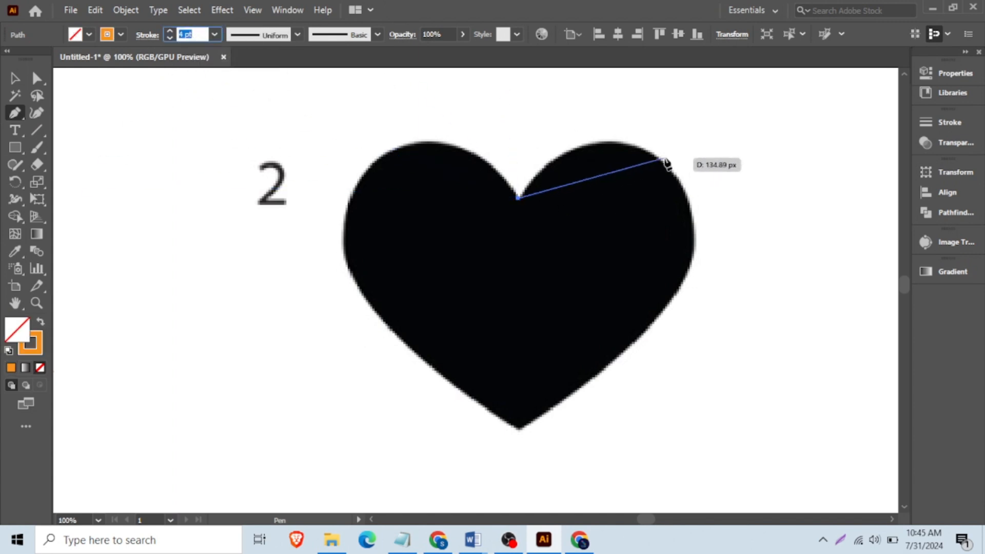
- Trace the heart's right half with curved Pen segments from the top notch around the lobe to the bottom tip
scroll(662, 177, up, 1)
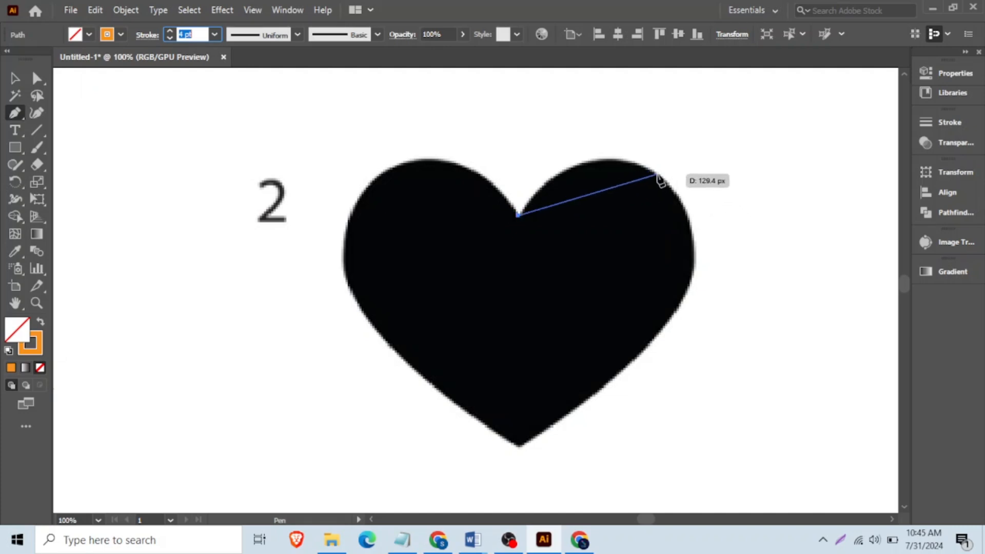
click(657, 175)
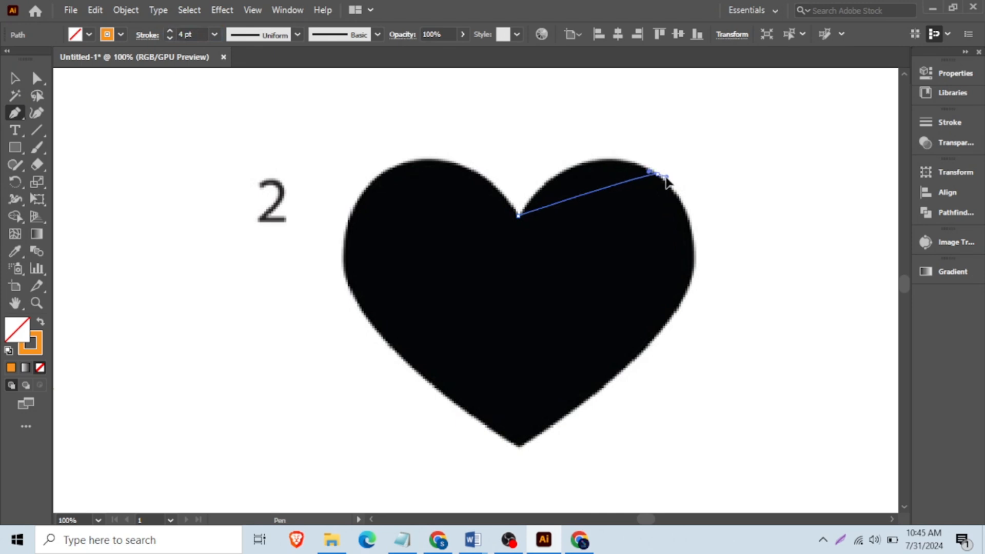
drag(712, 213, 744, 230)
drag(739, 228, 740, 227)
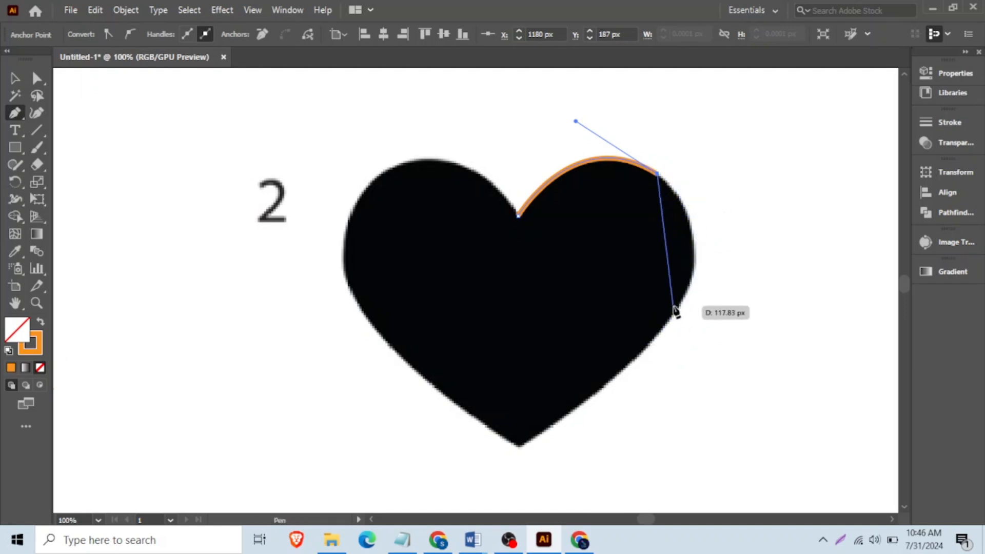
mouse_move(681, 304)
mouse_down()
mouse_move(639, 362)
mouse_move(637, 384)
mouse_up()
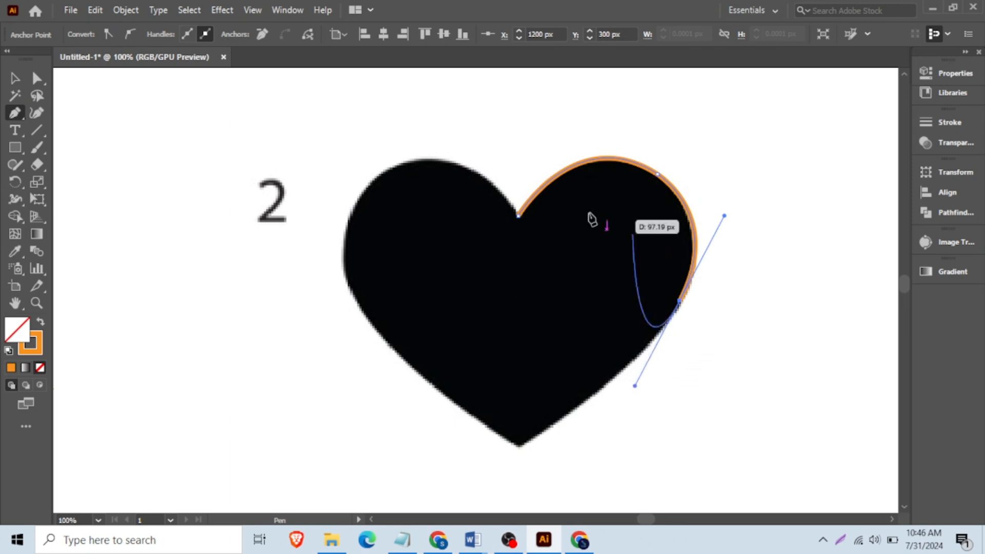
click(518, 446)
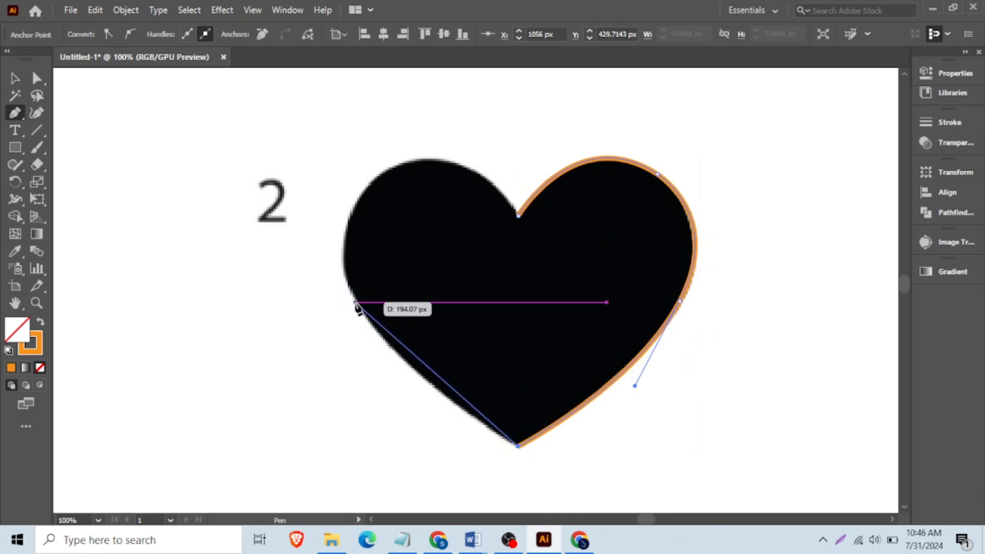
- Trace the heart's left half with curved segments, removing each curve anchor's outgoing handle, and close the path at the top notch
drag(365, 315, 336, 263)
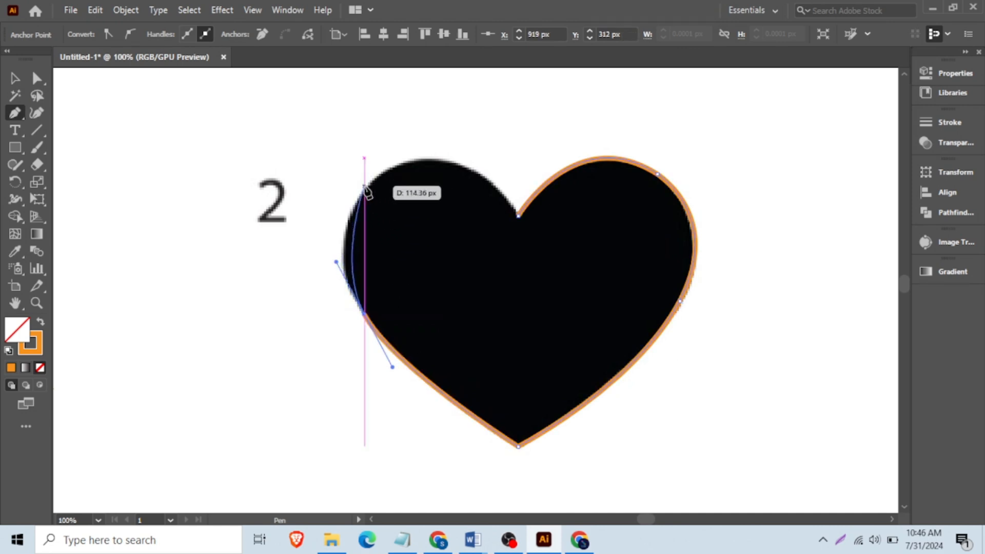
click(365, 314)
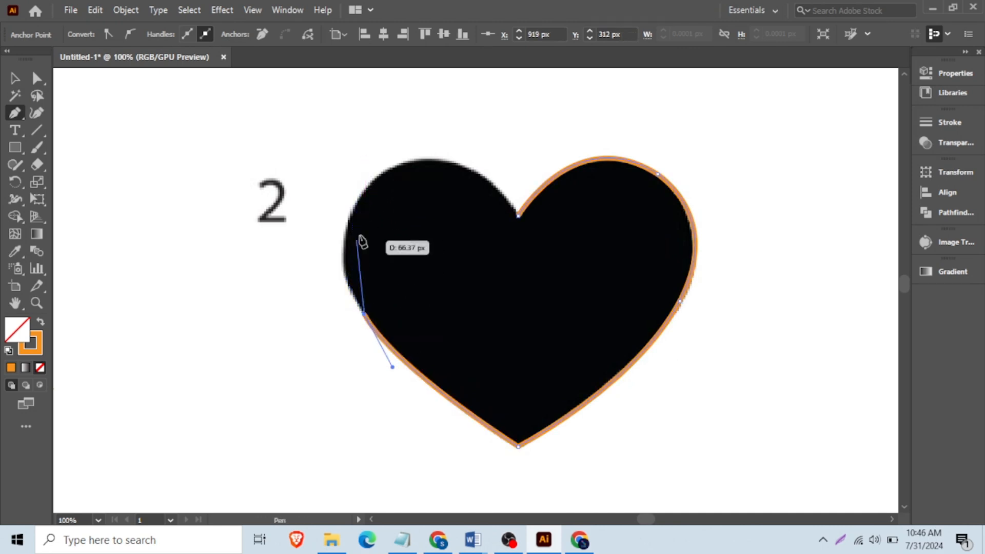
drag(360, 193, 405, 116)
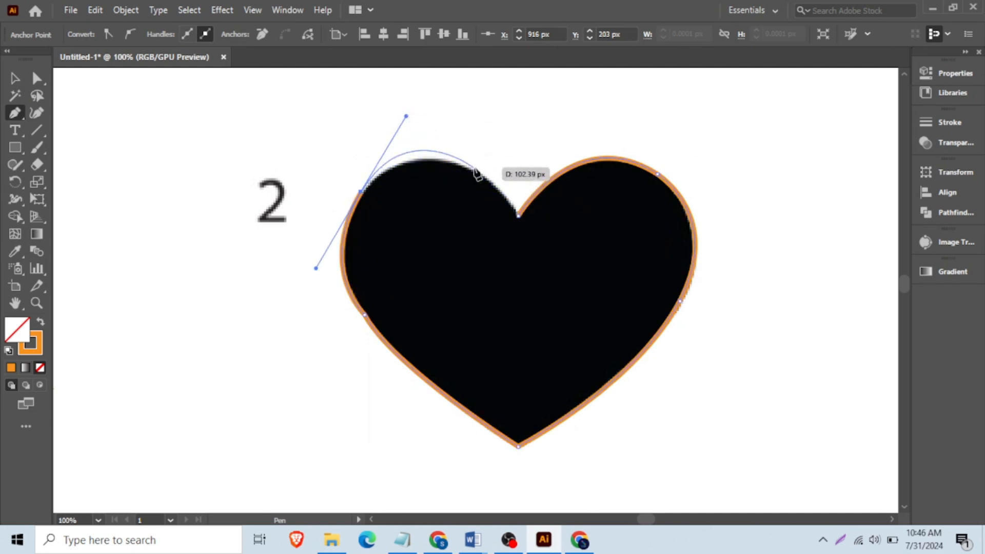
click(362, 194)
drag(486, 177, 568, 223)
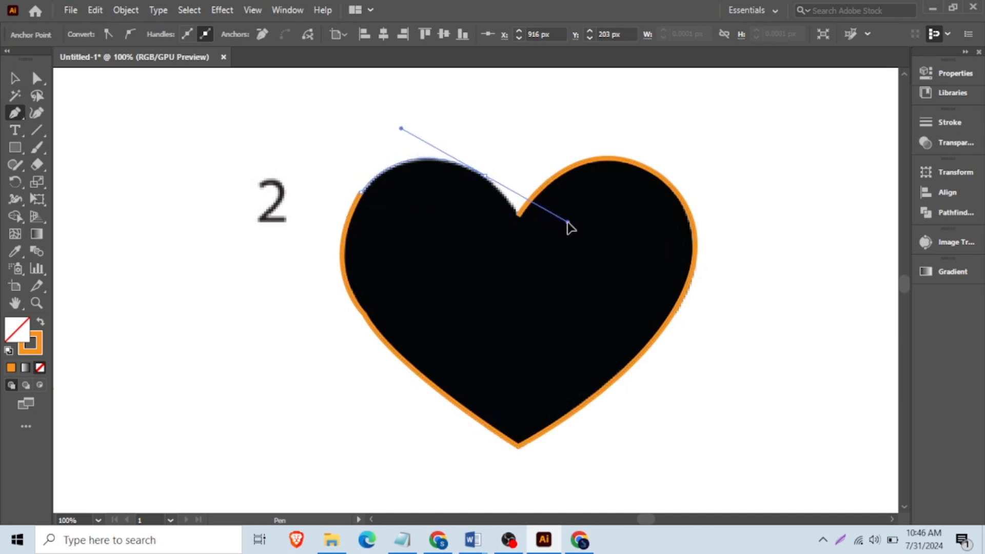
click(485, 177)
click(518, 215)
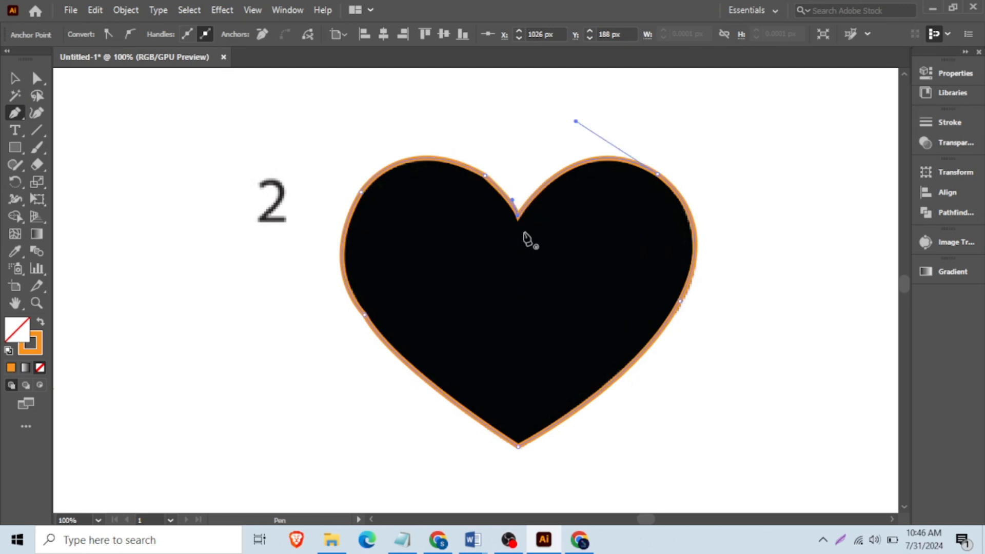
- Place a copy of the heart outline right of the original and swap it to a solid orange fill
key(v)
scroll(570, 197, down, 4)
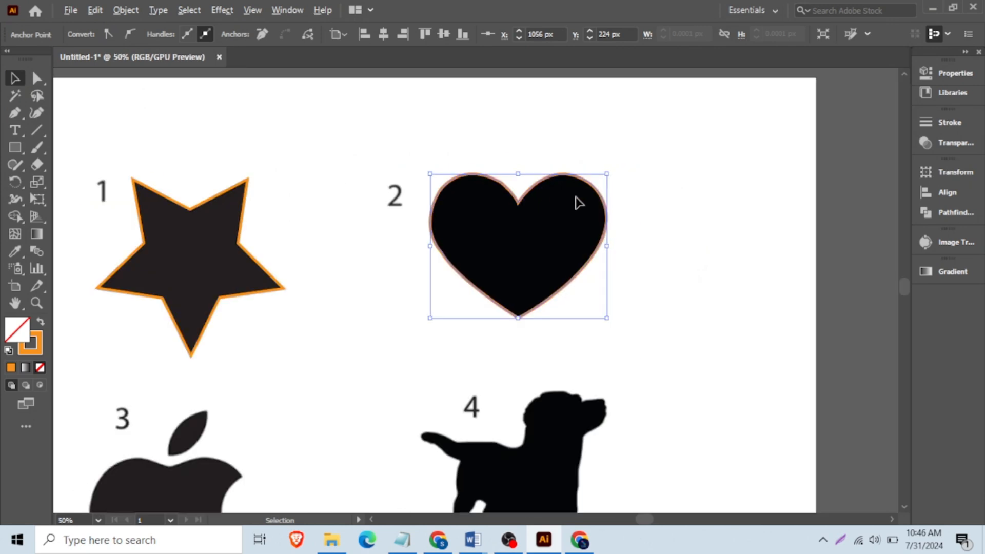
mouse_move(591, 199)
mouse_down()
mouse_move(684, 198)
mouse_move(695, 207)
mouse_up()
click(39, 323)
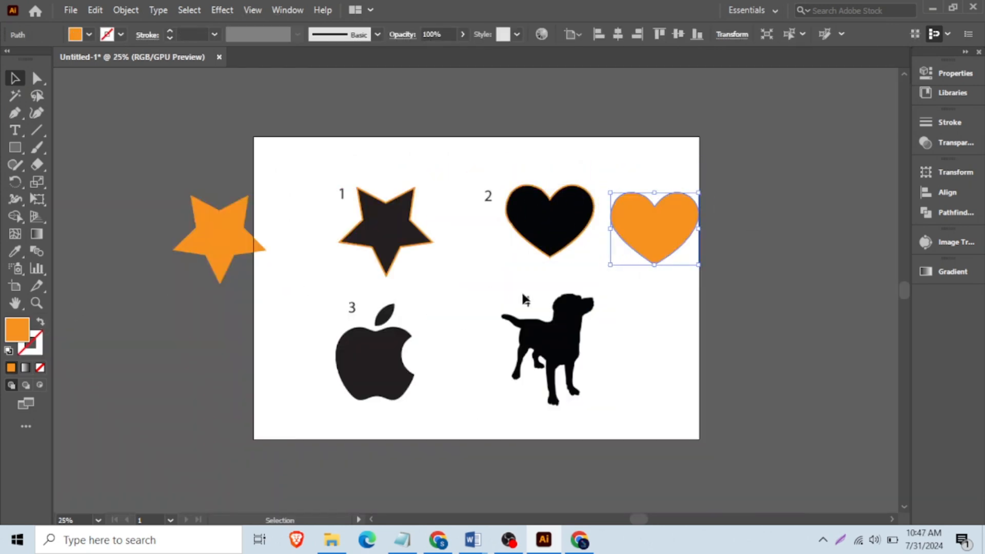
- Delete the orange heart copy and the traced heart outline
click(649, 287)
scroll(659, 219, up, 2)
click(616, 181)
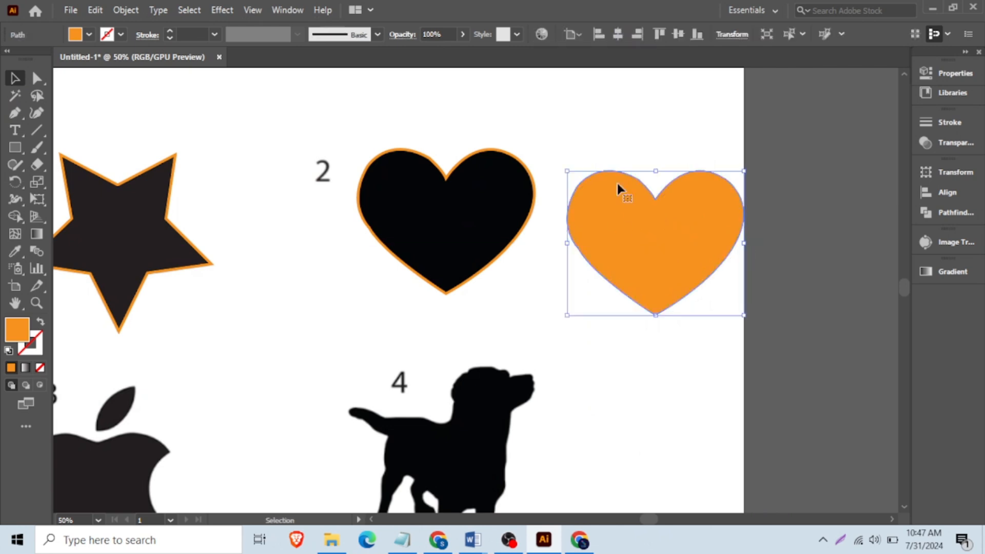
key(Delete)
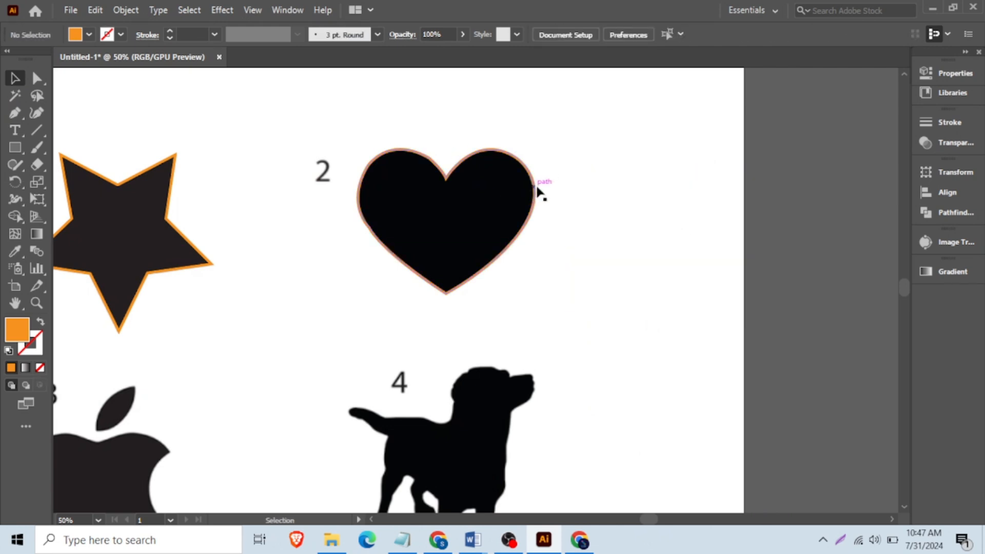
drag(532, 190, 732, 196)
key(Delete)
- Draw straight Pen segments from the heart's top notch to the right lobe, the lower right side and the bottom tip
scroll(459, 154, up, 1)
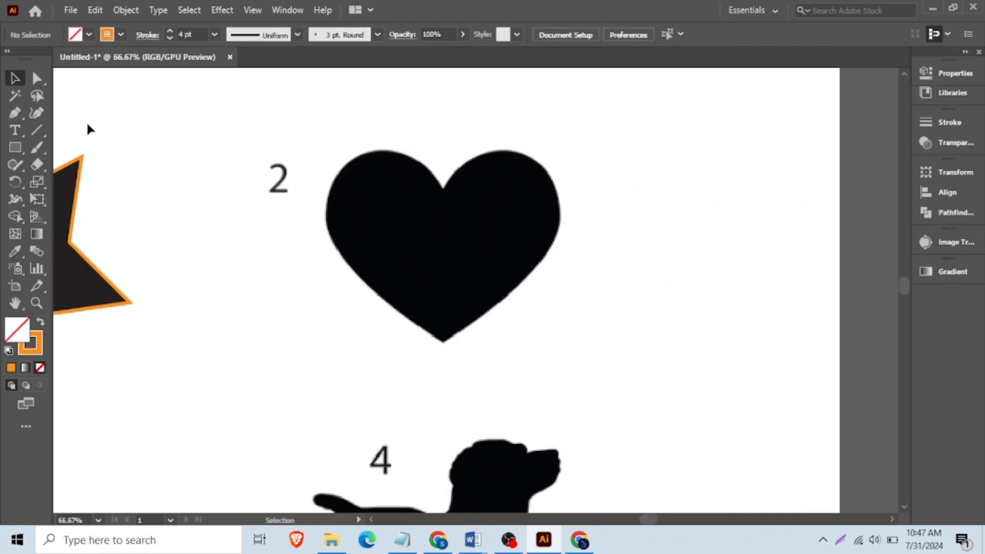
click(442, 188)
mouse_move(545, 168)
mouse_down()
mouse_move(585, 221)
mouse_move(605, 211)
mouse_move(587, 230)
mouse_move(615, 212)
mouse_move(611, 229)
mouse_up()
key(ctrl+z)
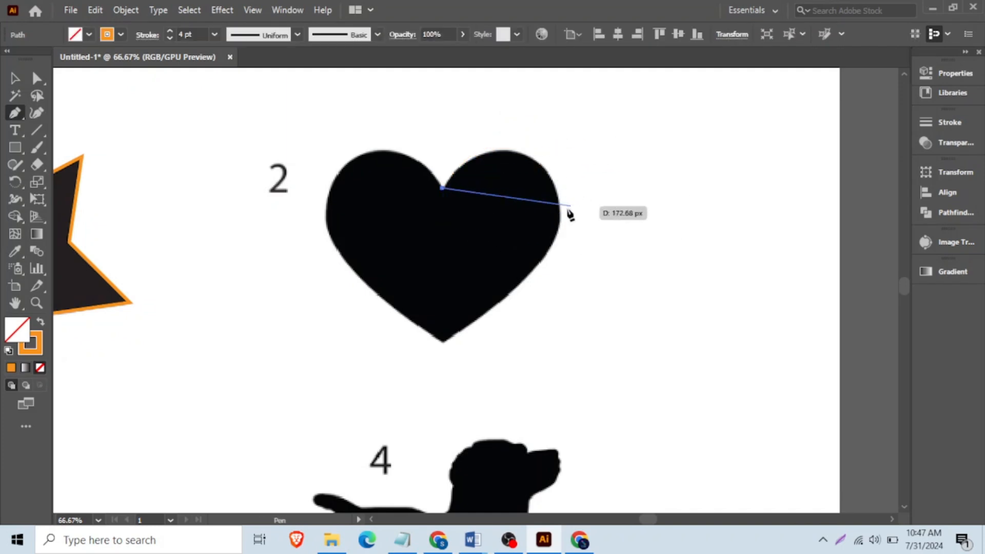
click(541, 166)
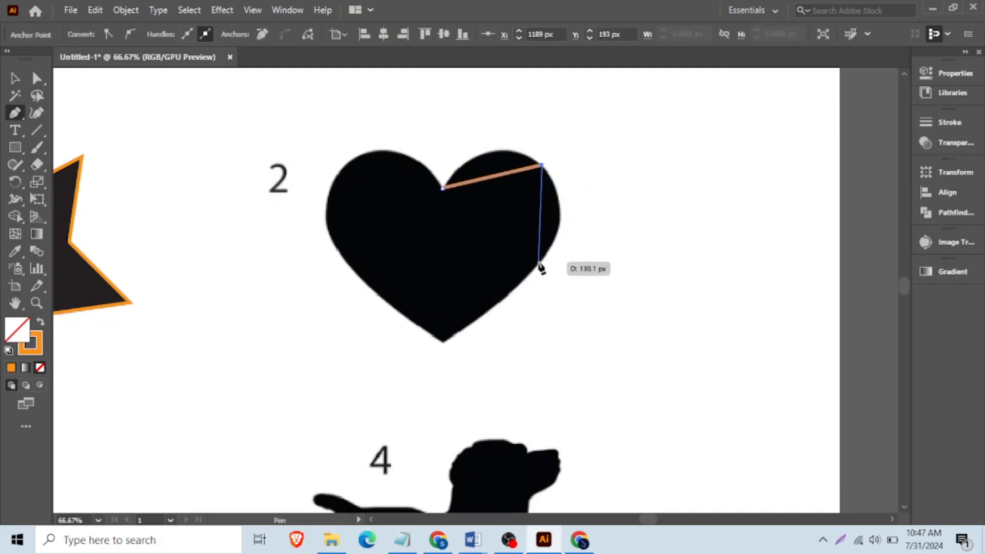
click(540, 265)
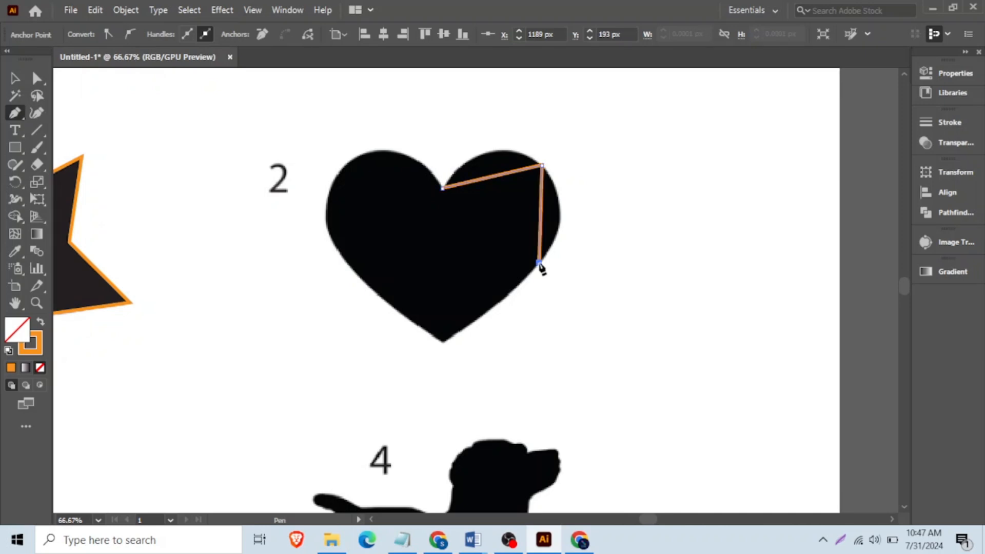
click(443, 342)
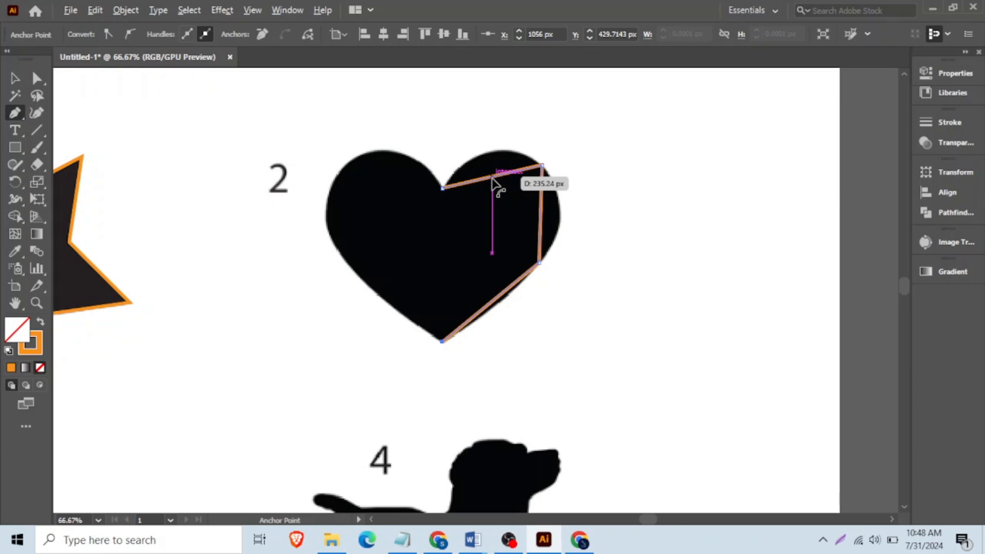
- Bend the three straight segments into curves that follow the heart's right half
drag(491, 179, 493, 159)
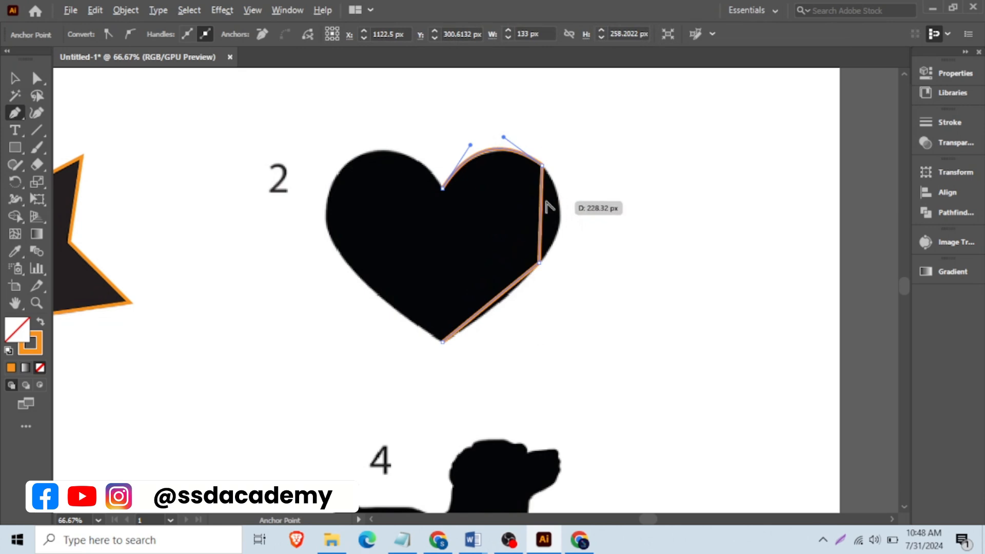
mouse_move(543, 205)
mouse_down()
mouse_move(568, 214)
mouse_move(561, 216)
mouse_up()
mouse_move(515, 280)
mouse_down()
mouse_move(523, 291)
mouse_move(510, 302)
mouse_move(512, 293)
mouse_up()
- Continue the path from the bottom tip around the heart's left half, bending each straight segment to the edge and closing at the top notch
key(p)
click(442, 341)
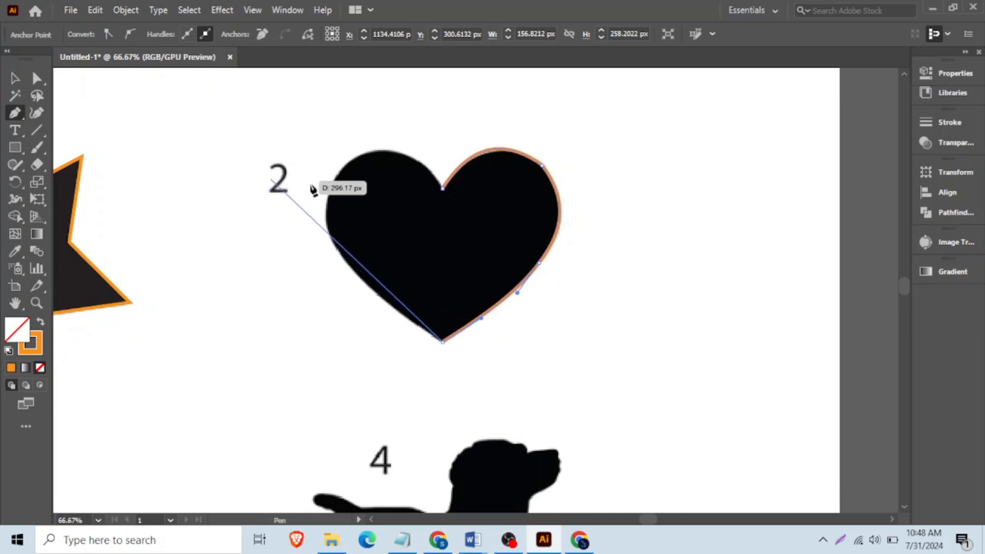
click(328, 230)
drag(365, 275, 366, 289)
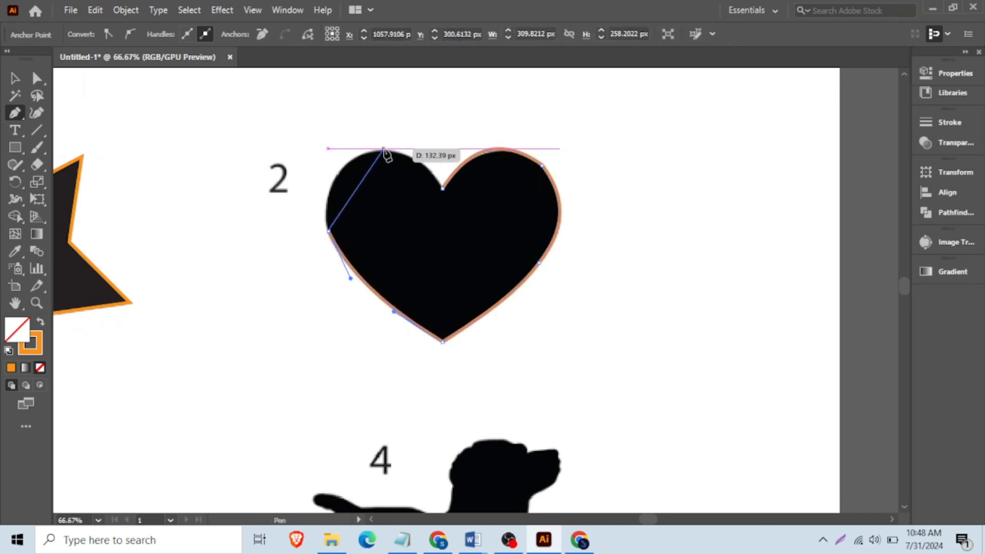
click(383, 149)
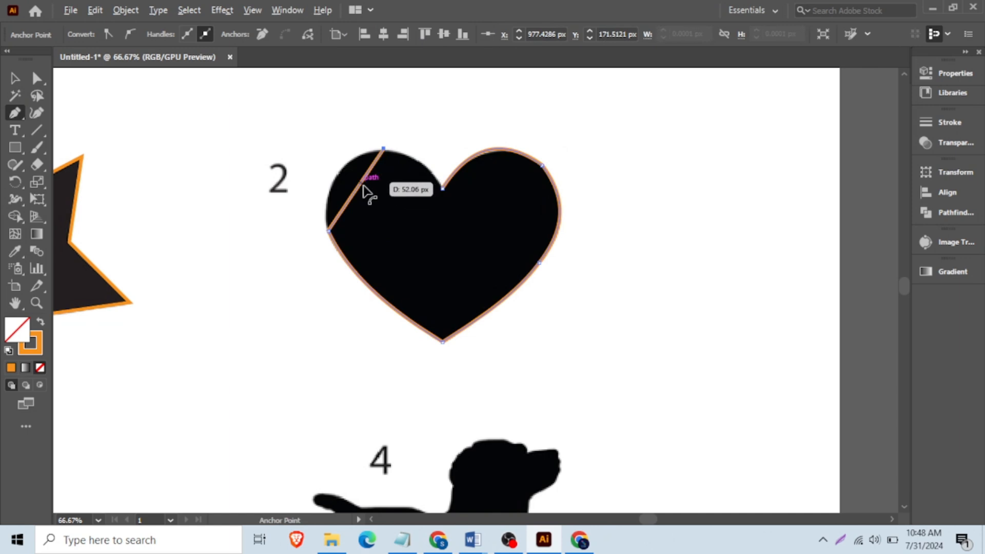
drag(359, 184, 341, 179)
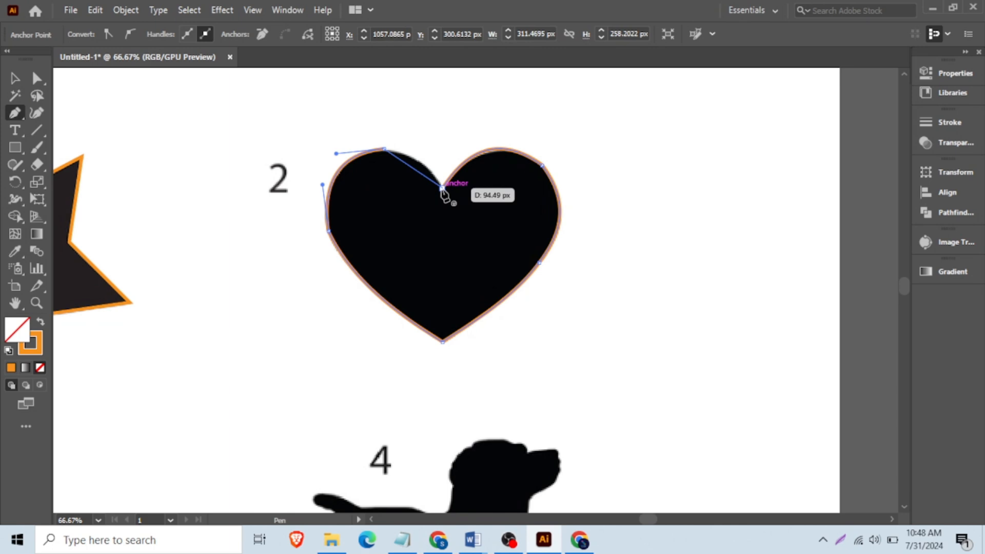
click(441, 188)
mouse_move(417, 177)
mouse_down()
mouse_move(422, 165)
mouse_move(431, 172)
mouse_up()
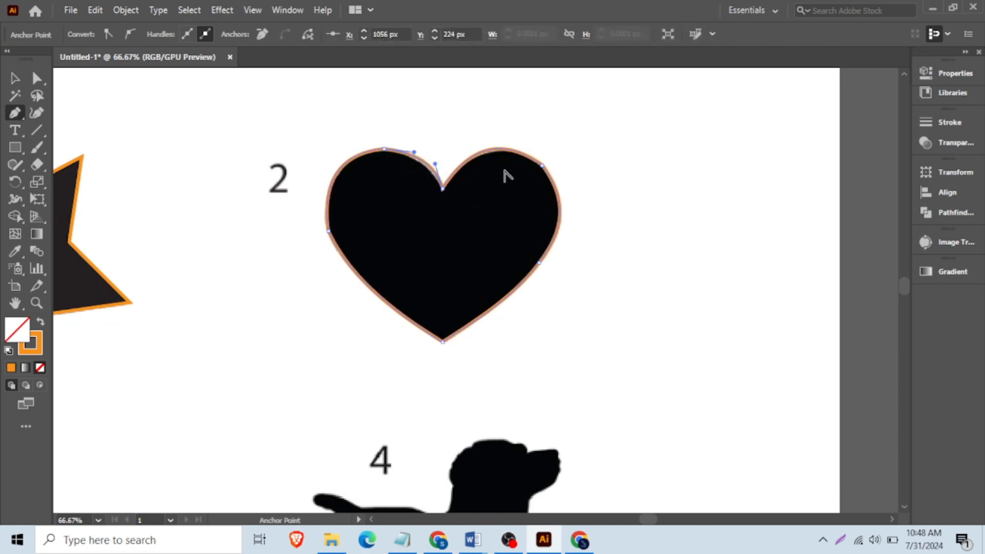
- Swap the traced heart to a solid orange fill and place a copy of it to the right
key(v)
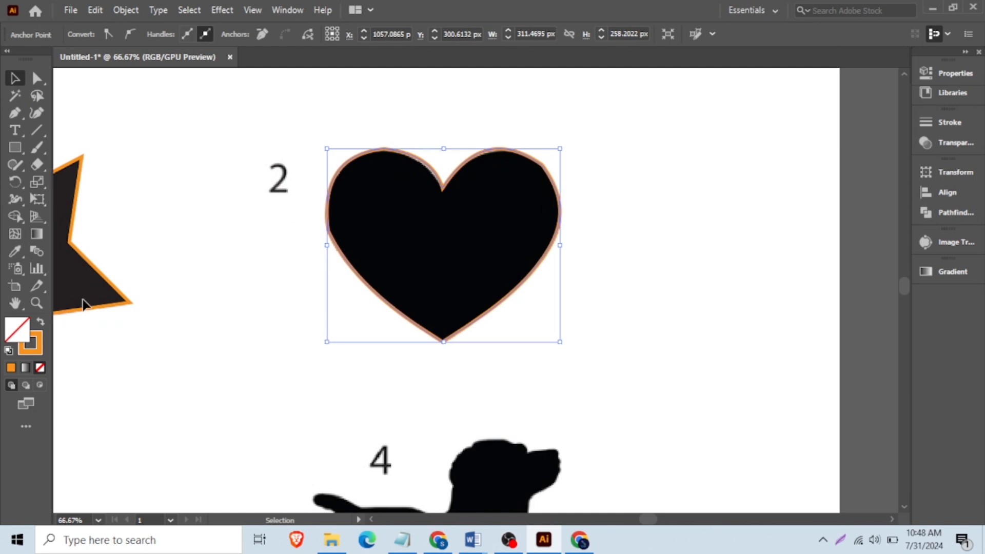
click(39, 323)
key(ctrl+minus)
key(ctrl+minus)
mouse_move(389, 233)
mouse_down()
mouse_move(529, 221)
mouse_move(495, 213)
mouse_up()
- Examine the edge of the right heart copy up close for sharp corners at its anchor points
key(ctrl+plus)
key(ctrl+plus)
key(ctrl+plus)
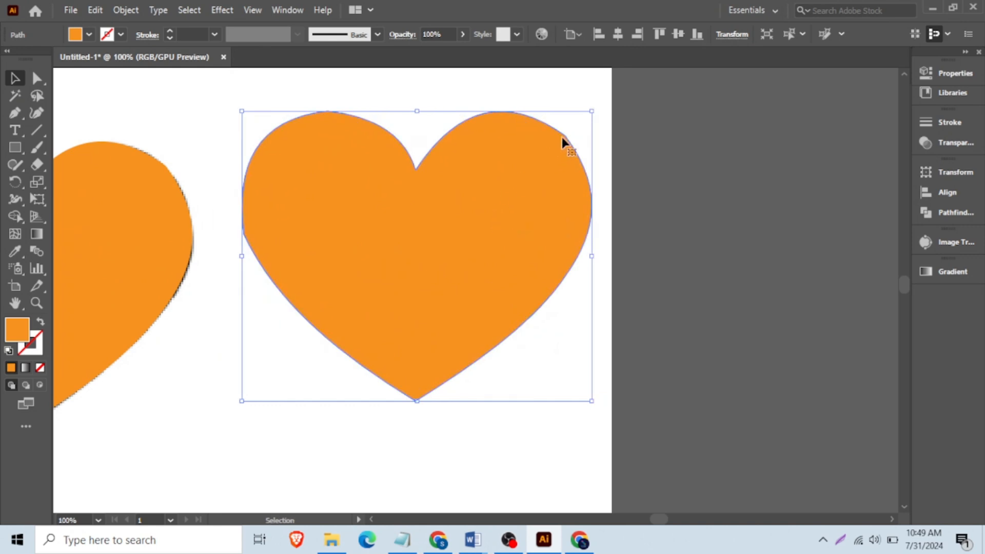
key(ctrl+plus)
key(ctrl+plus)
key(ctrl+plus)
scroll(556, 146, up, 2)
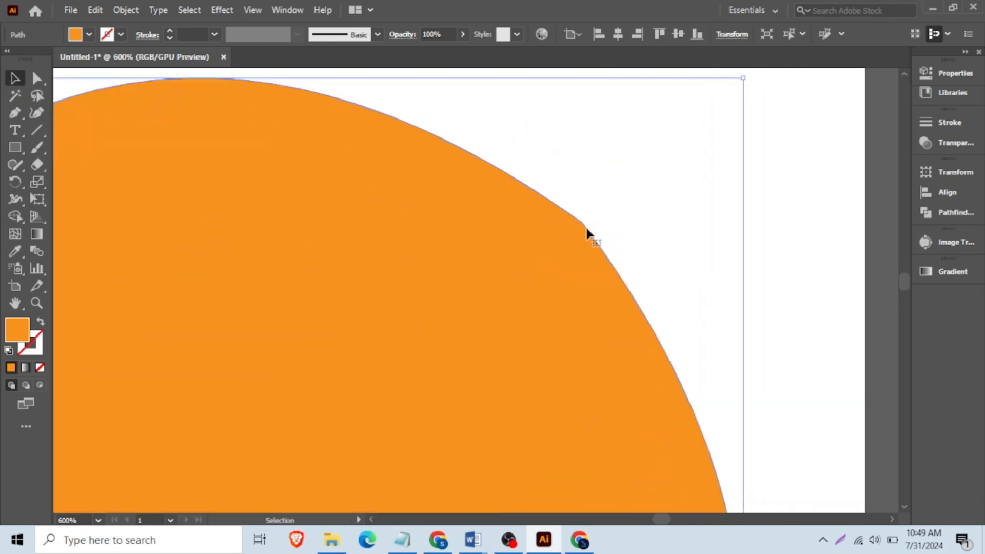
scroll(590, 226, down, 7)
scroll(464, 280, up, 3)
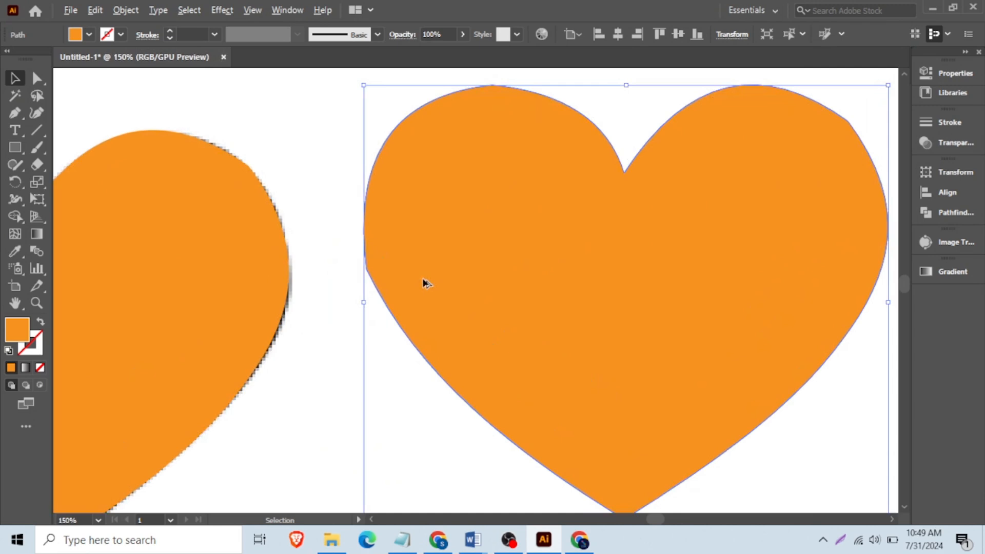
click(331, 291)
scroll(372, 279, down, 2)
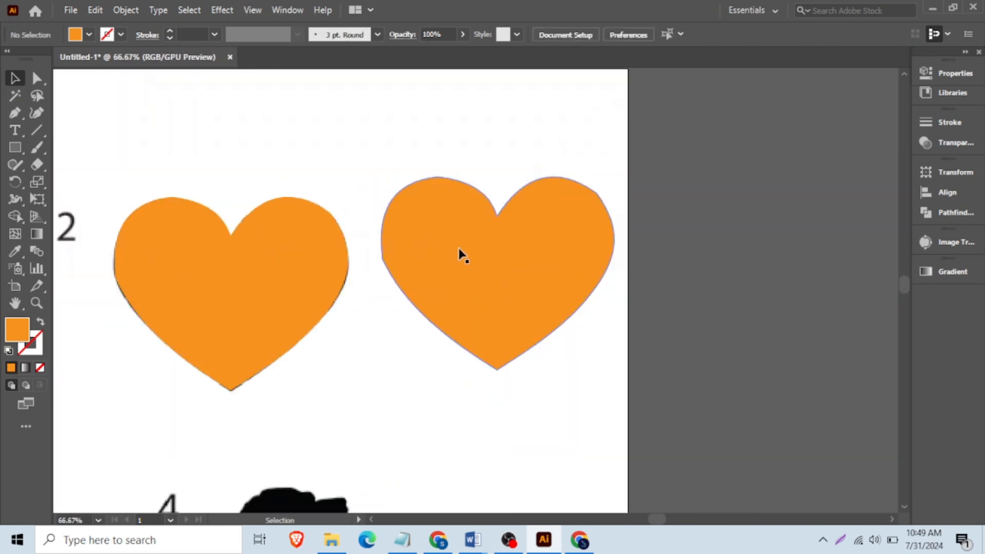
scroll(529, 247, down, 2)
- Round the corners along the right heart copy's outline with the Smooth tool
click(530, 251)
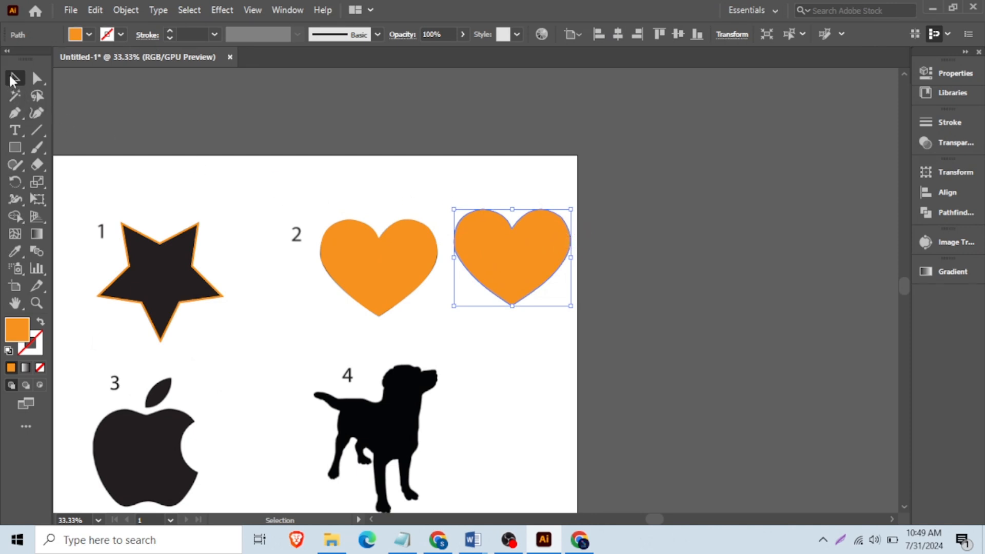
click(15, 165)
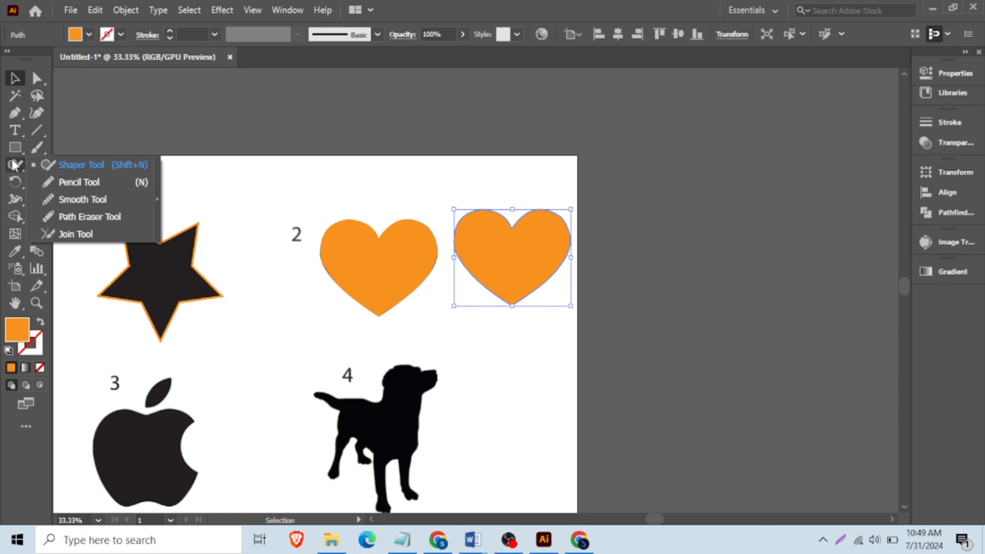
click(91, 198)
scroll(545, 236, up, 2)
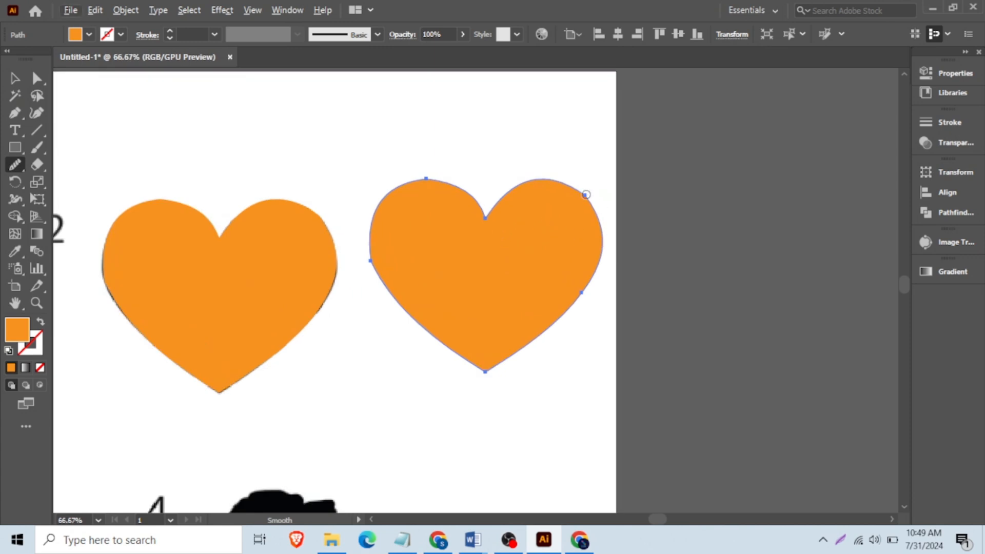
click(585, 195)
- Inspect the smoothed heart copy's edge and anchor points, and undo the smoothing to compare the original corners
key(v)
scroll(536, 234, up, 2)
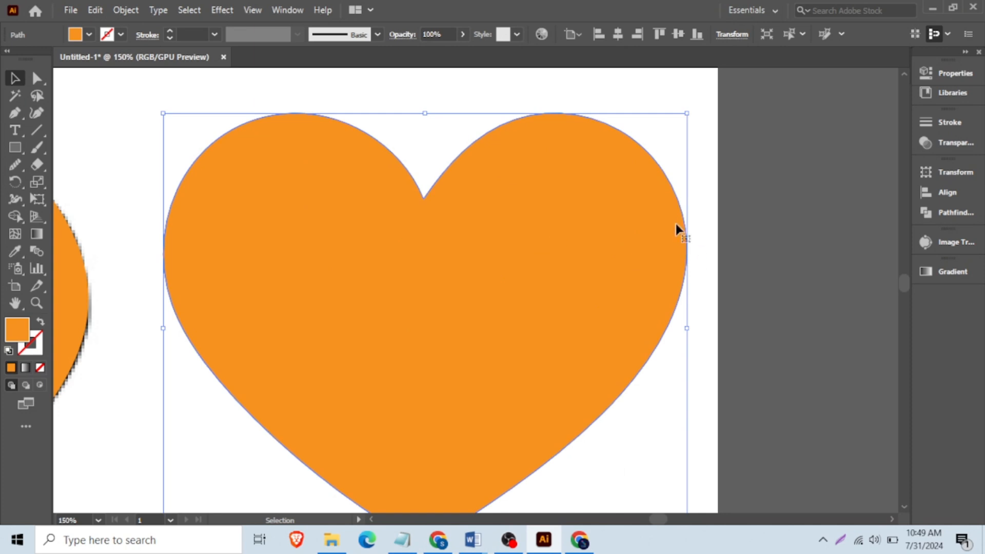
scroll(676, 226, down, 2)
scroll(634, 302, down, 3)
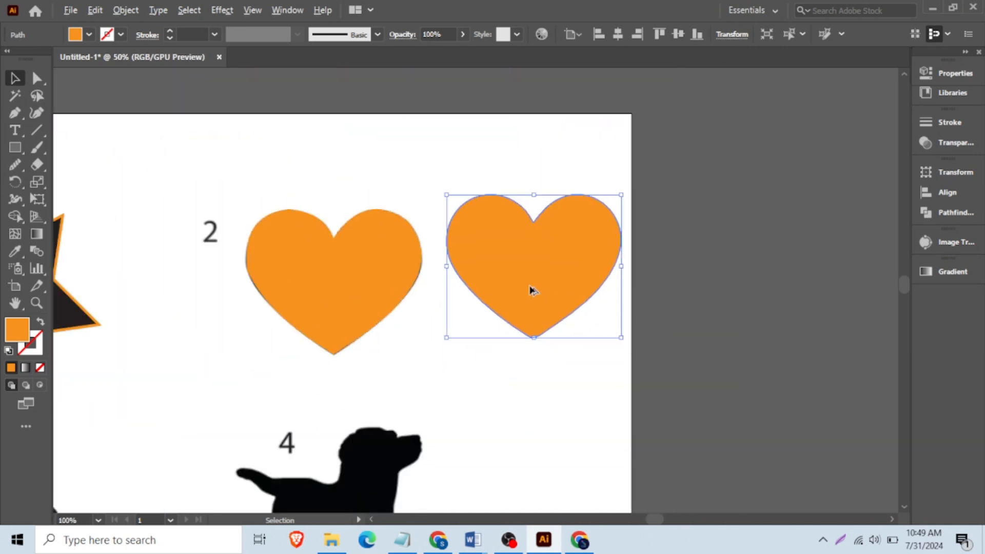
click(646, 310)
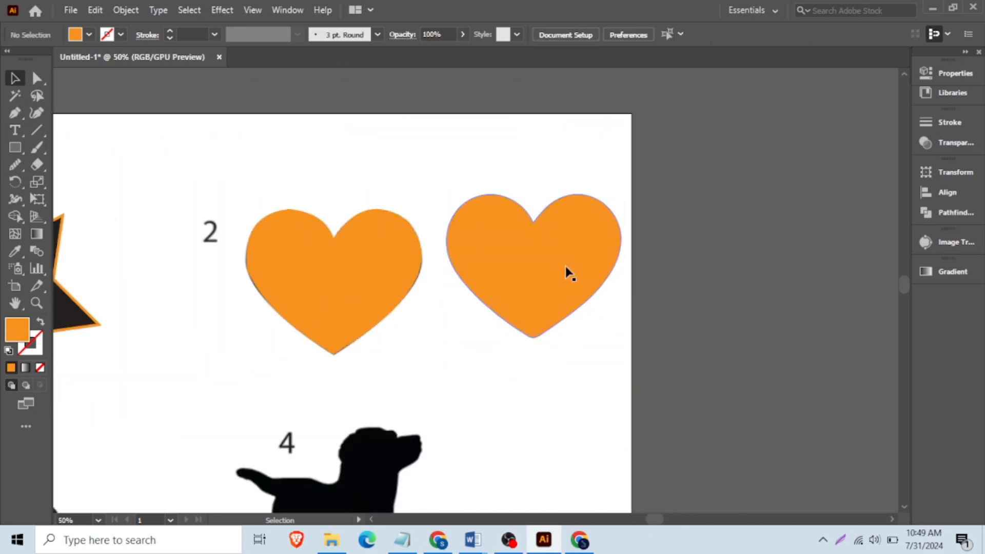
scroll(566, 269, up, 2)
ctrl+click(616, 281)
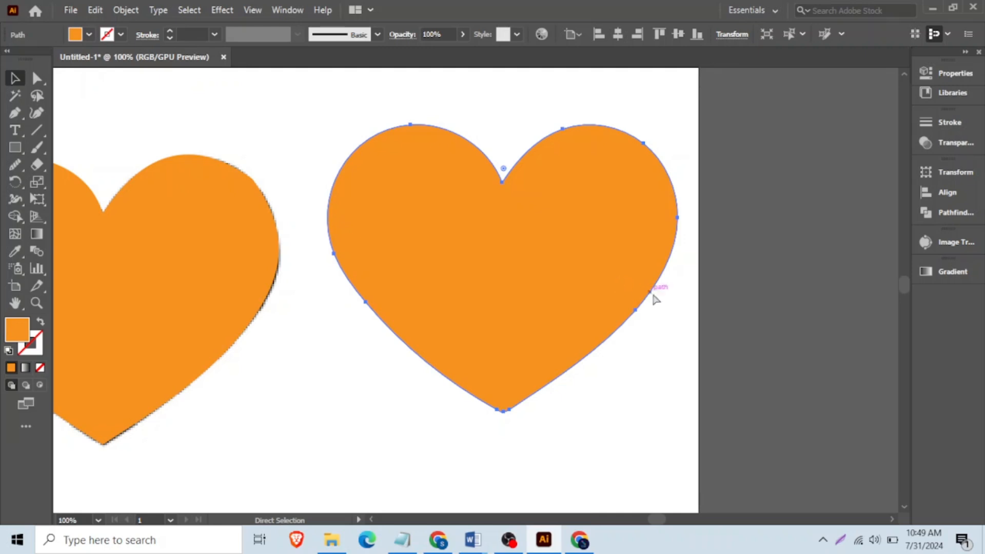
click(661, 325)
scroll(660, 160, up, 2)
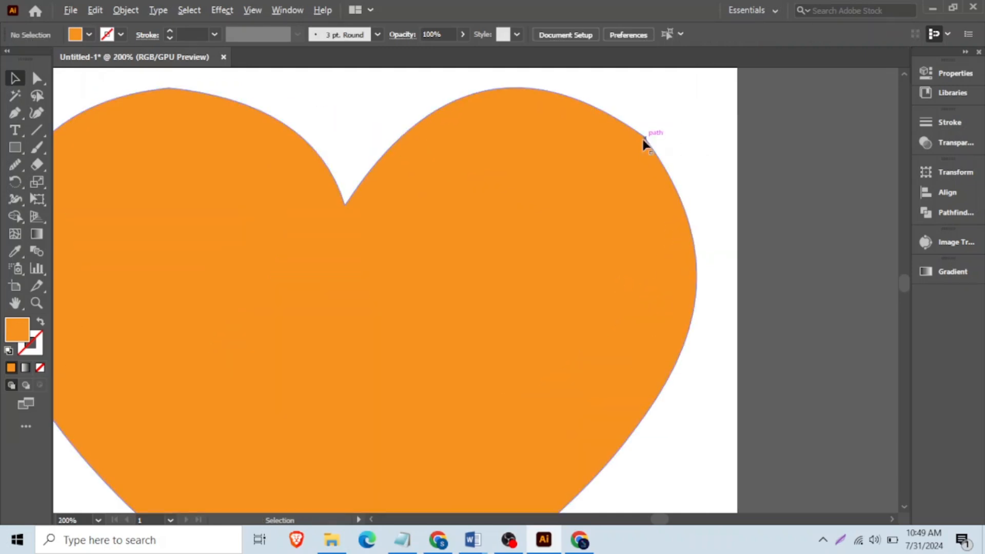
scroll(656, 146, down, 1)
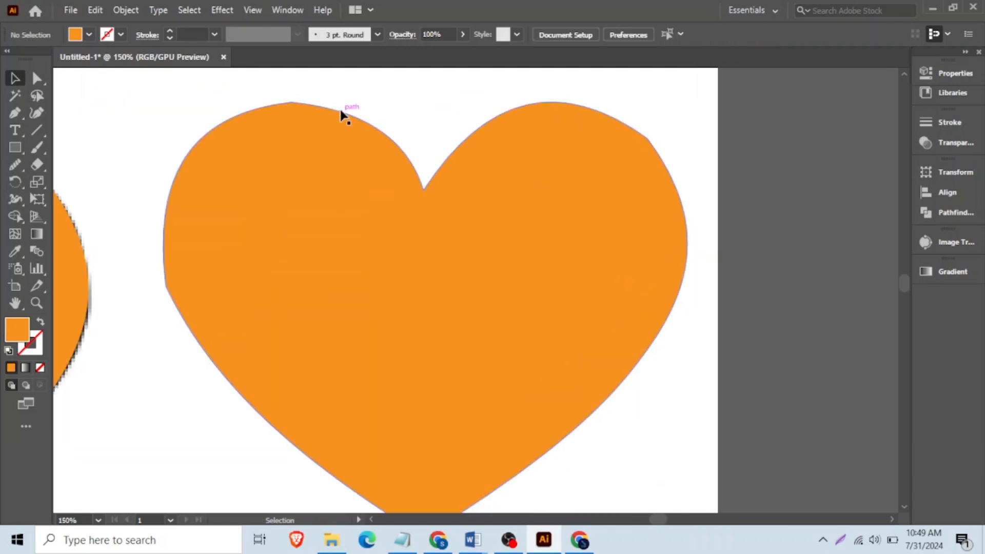
scroll(520, 199, down, 3)
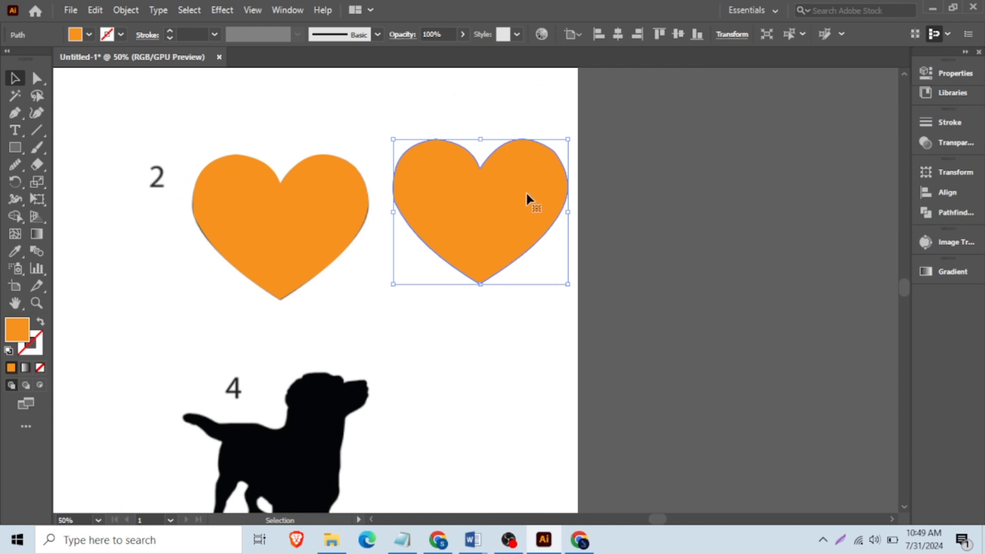
- Smooth the right heart copy's outline all the way around with the Smooth tool, starting at the upper-right corner
click(19, 165)
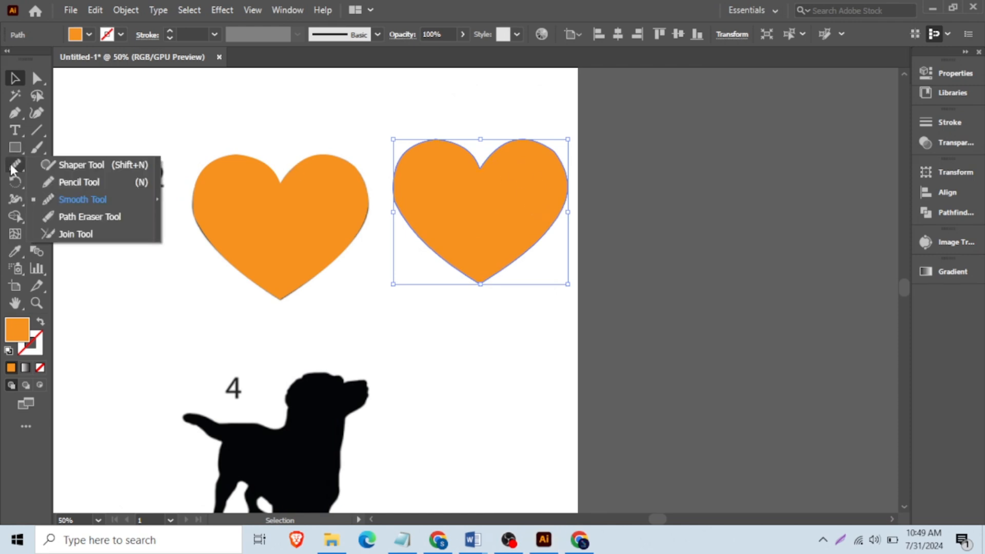
click(82, 200)
scroll(513, 164, up, 2)
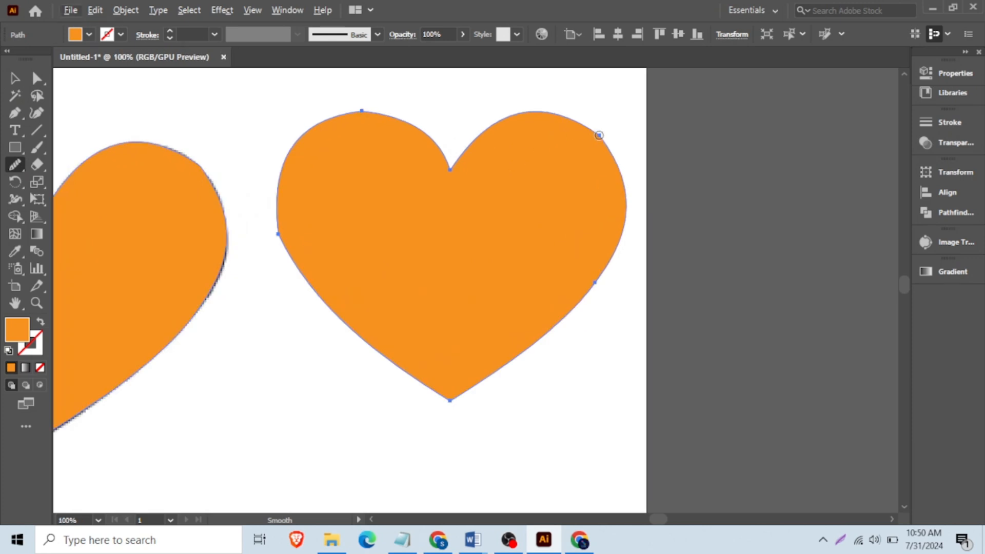
click(599, 135)
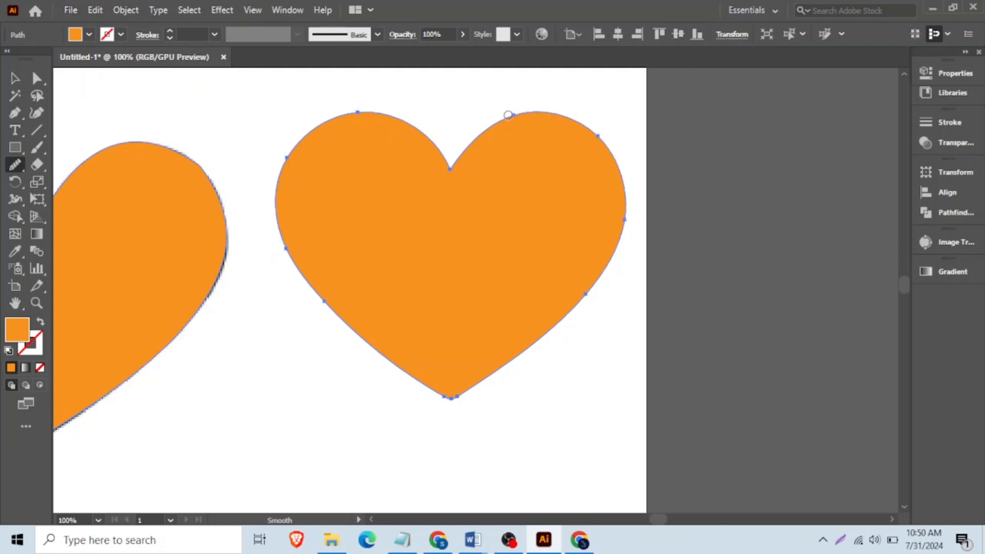
- Move both orange hearts to the right of the artboard and the star outline above the orange star on the left
click(14, 78)
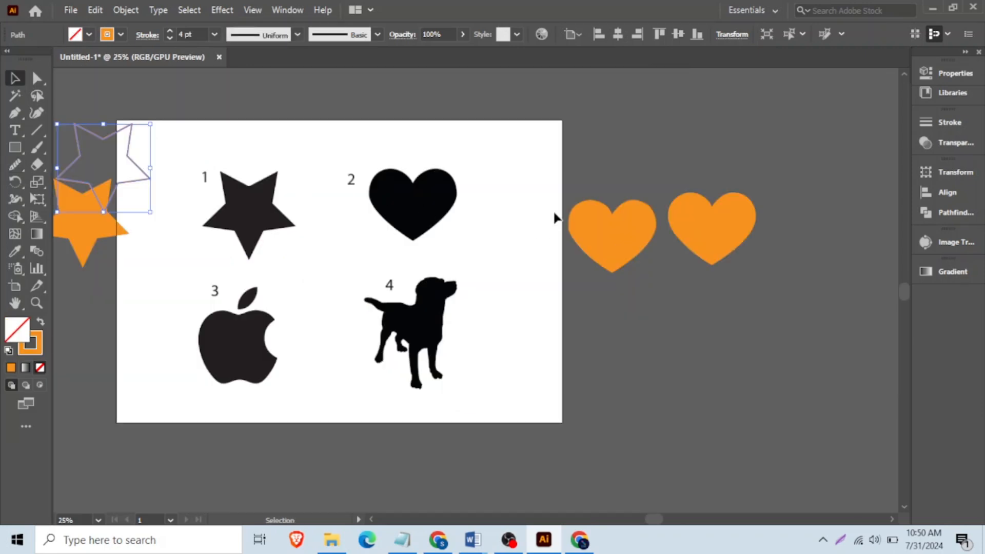
scroll(461, 237, down, 1)
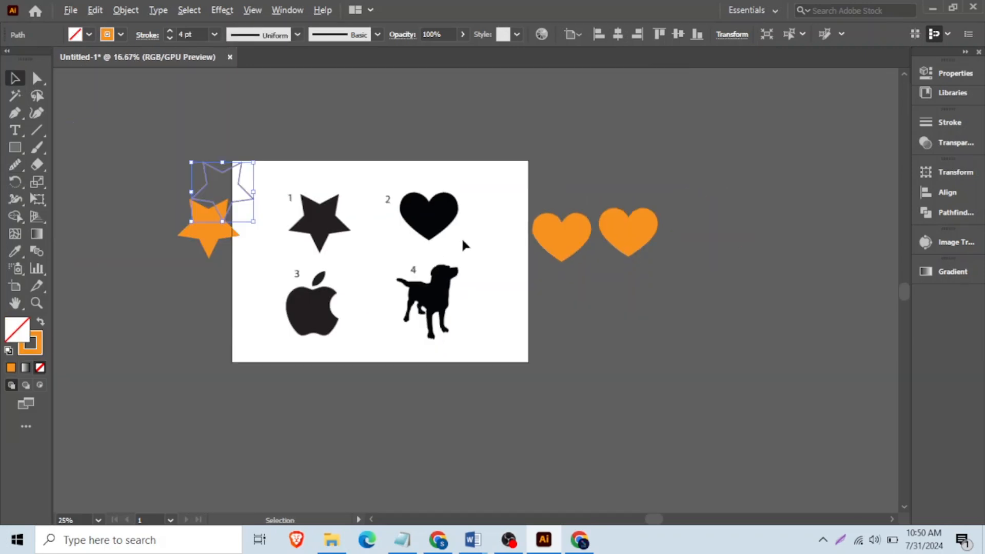
scroll(325, 260, up, 1)
scroll(353, 276, up, 1)
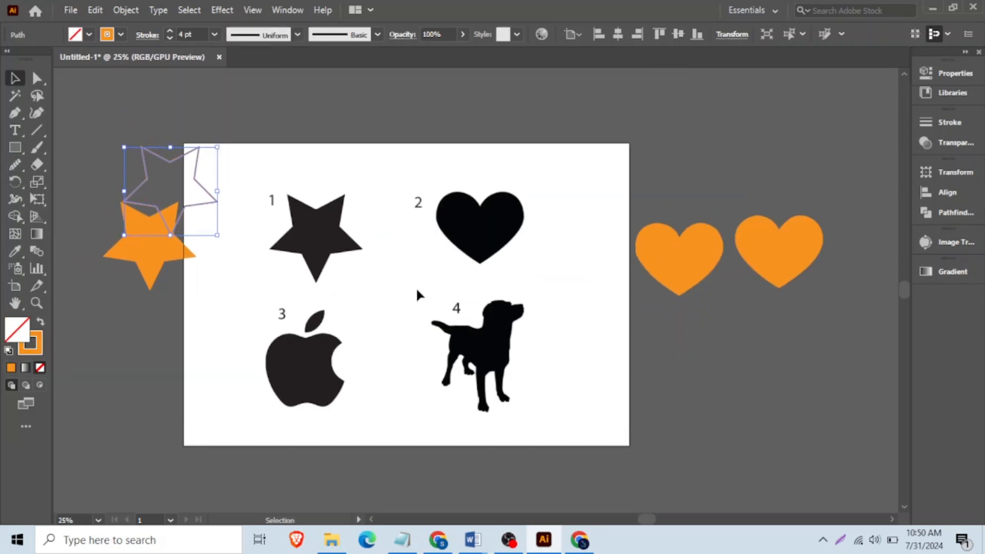